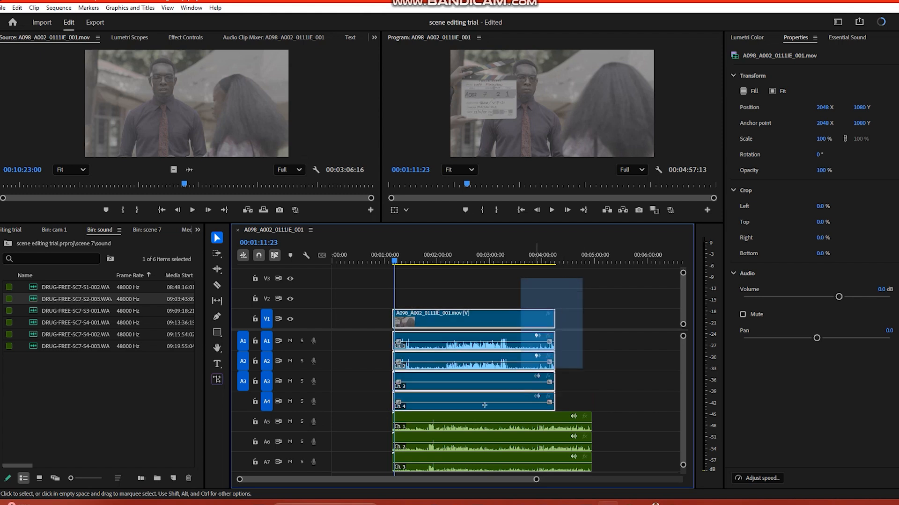
- Synchronize the A098_A002_0111IE_001.mov clip with the recorded sound beneath it using audio track channel 1
right_click(441, 461)
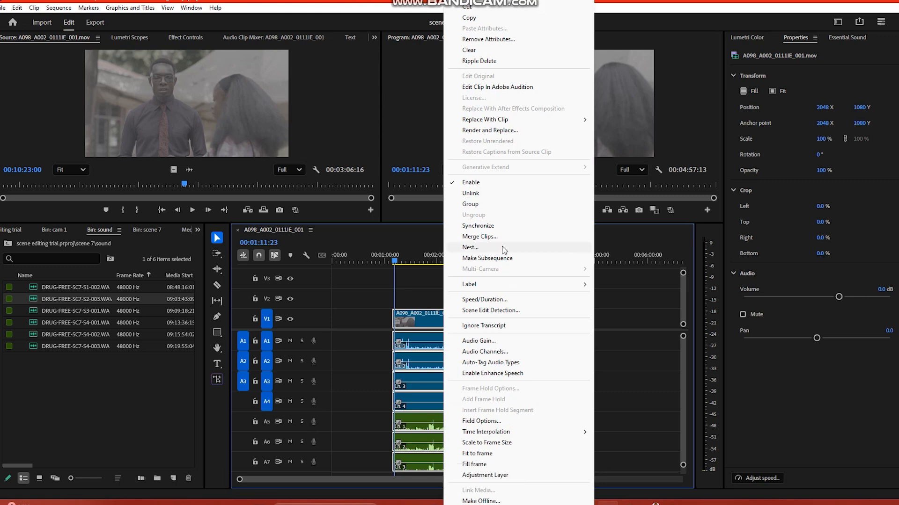
click(487, 229)
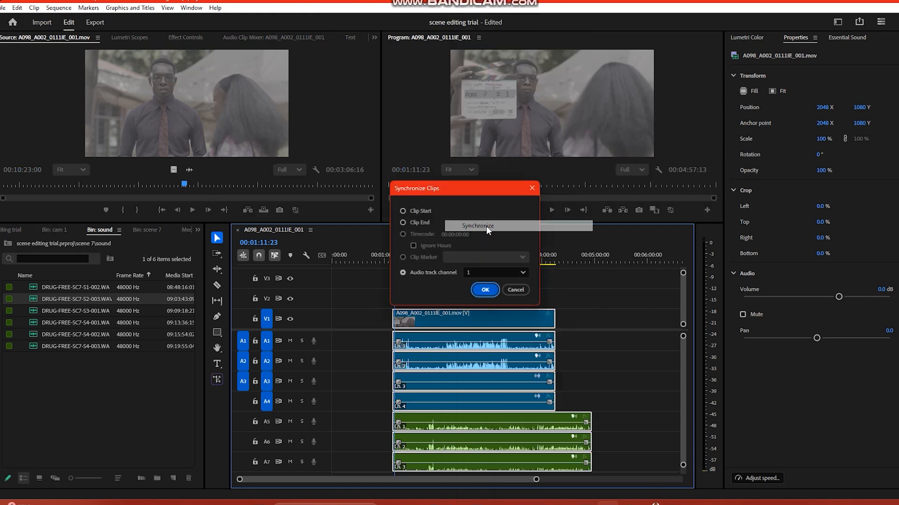
click(402, 212)
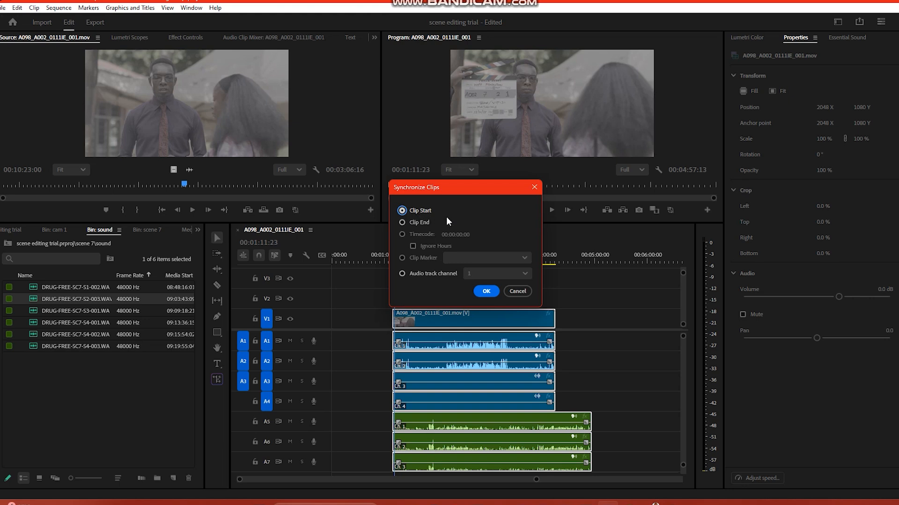
click(401, 275)
click(524, 274)
click(524, 275)
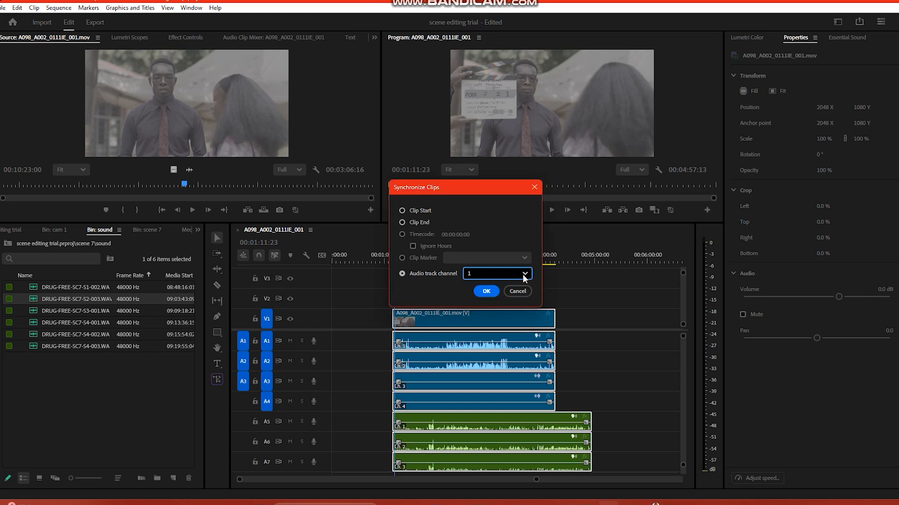
click(486, 291)
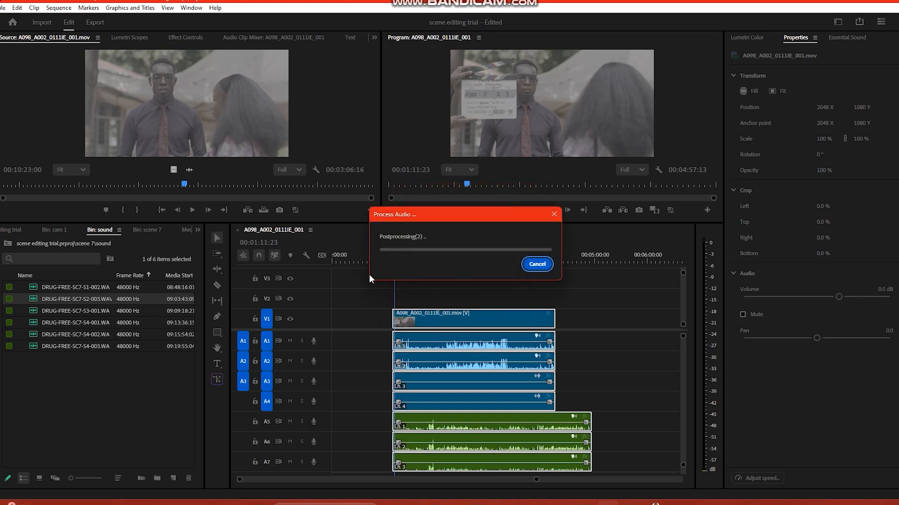
click(457, 280)
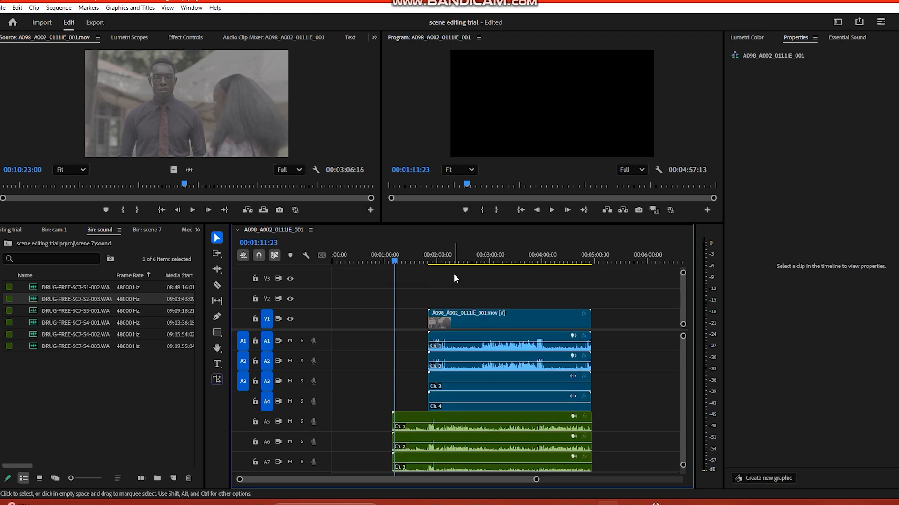
- Cut off and delete the recorded sound before the first video clip's start, and trim its end to the video's end
key(c)
click(428, 415)
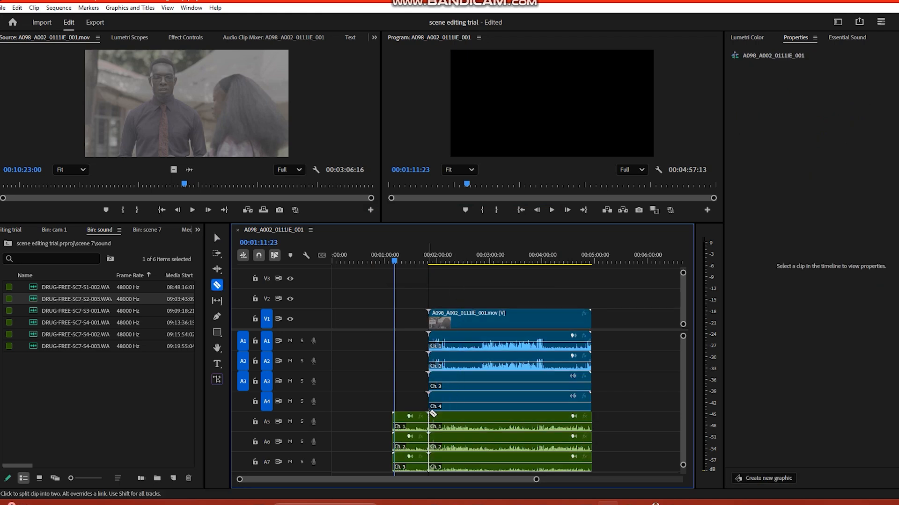
key(v)
click(411, 417)
key(Delete)
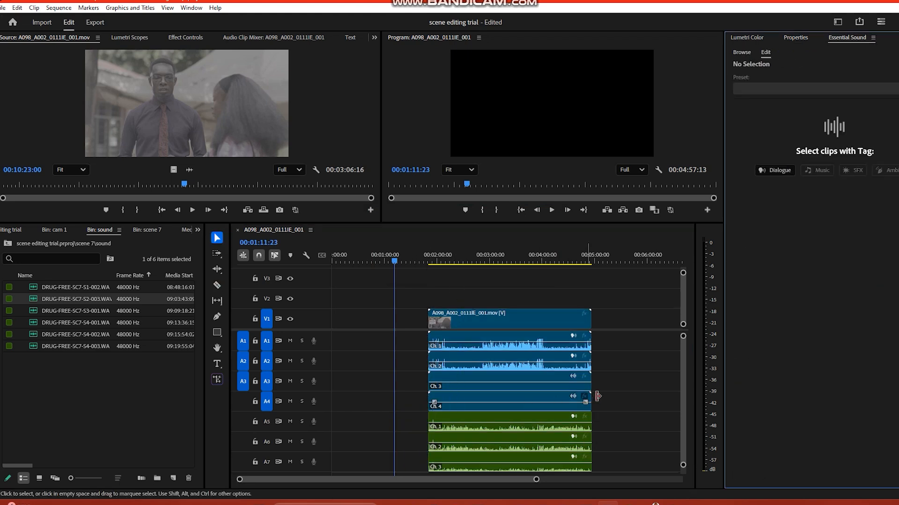
drag(593, 421, 592, 421)
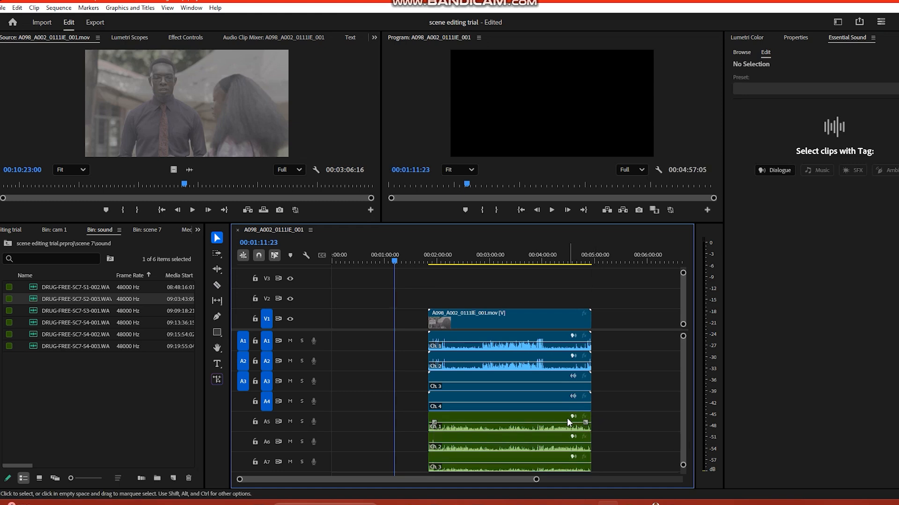
- Move the first clip's recorded sound up onto tracks A1 to A3, overwriting the camera audio there
click(554, 417)
click(531, 366)
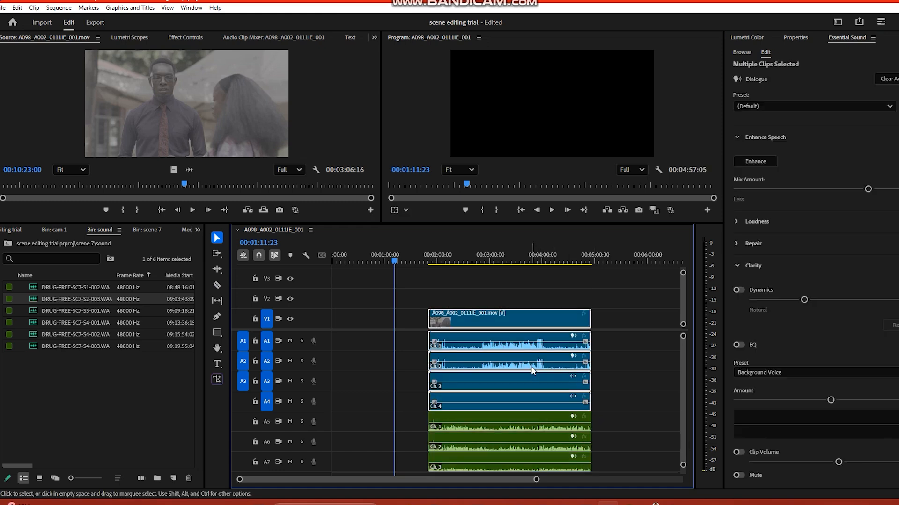
drag(528, 414, 526, 351)
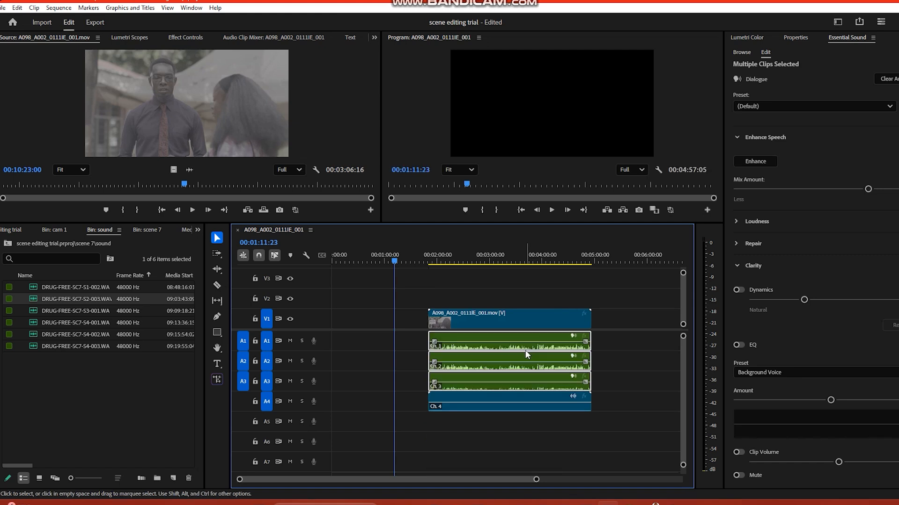
- Unlink the first video clip from its camera audio and delete the leftover channel 4 on track A4
click(502, 409)
right_click(502, 408)
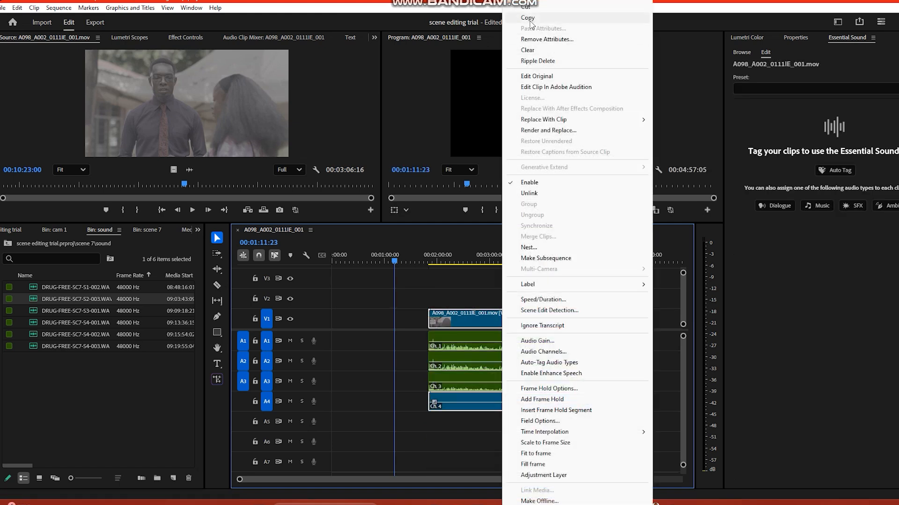
click(528, 193)
click(486, 403)
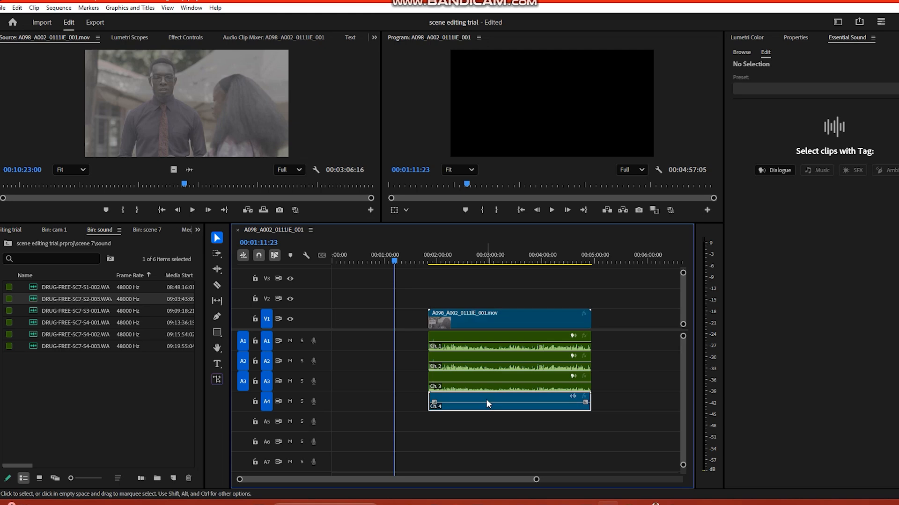
key(Delete)
- Link the first video clip with its recorded sound on A1 to A3 and enlarge the audio track display
drag(561, 276, 510, 386)
right_click(499, 365)
click(533, 195)
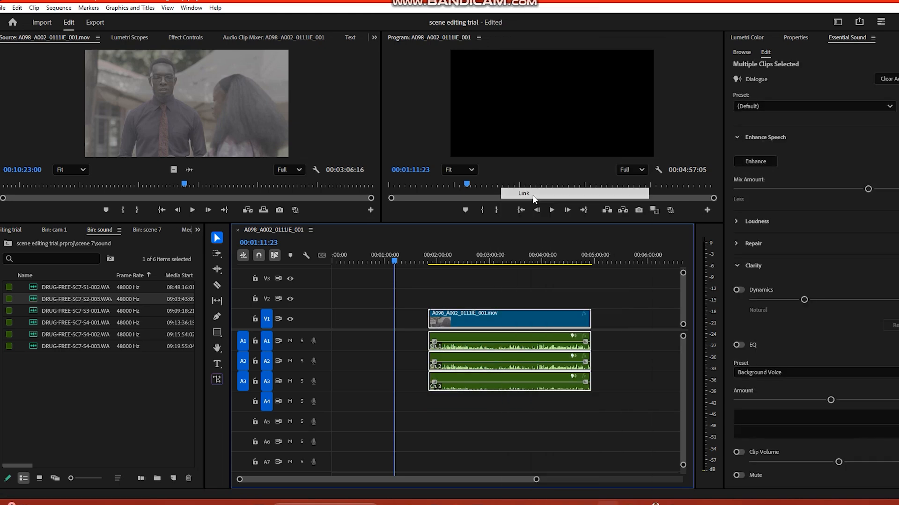
double_click(324, 343)
click(440, 257)
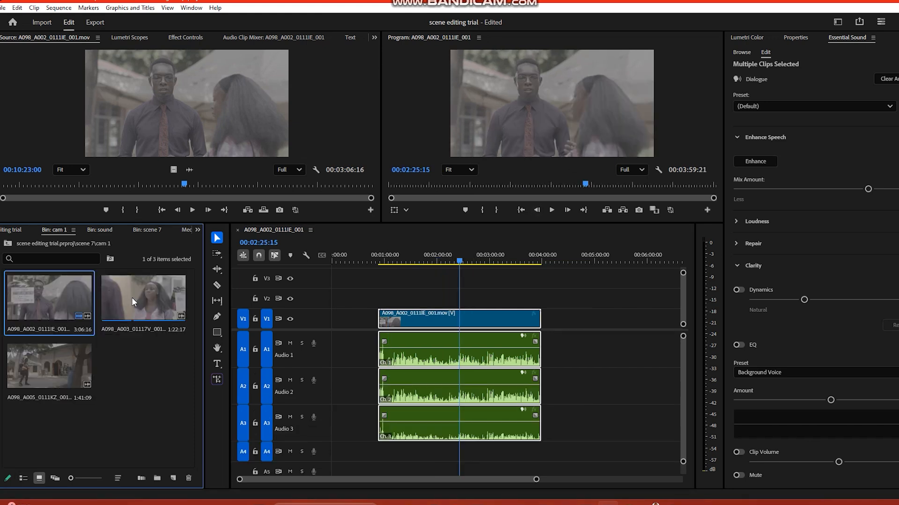
- Place A098_A003_01117V_001.mov after the first clip and put the DRUG-FREE-SC7-S3-001 recording beneath it starting on track A5
double_click(131, 297)
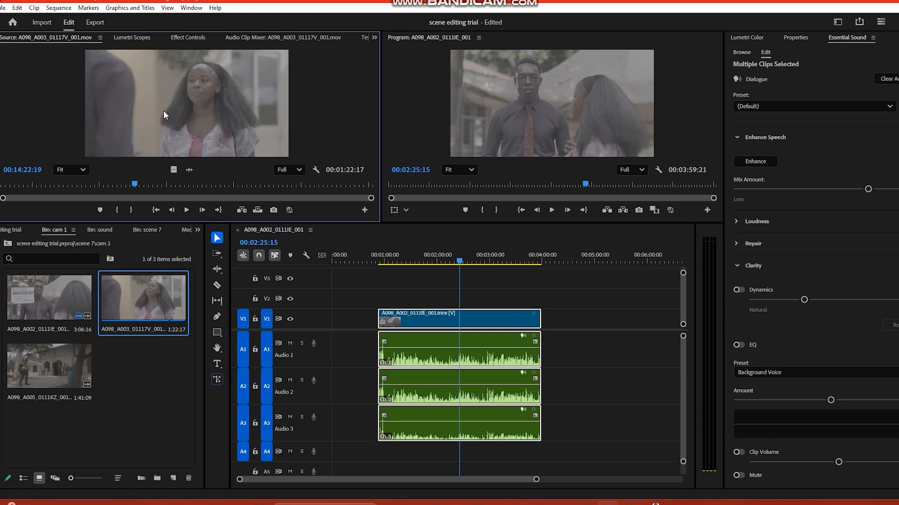
drag(164, 111, 565, 320)
click(108, 228)
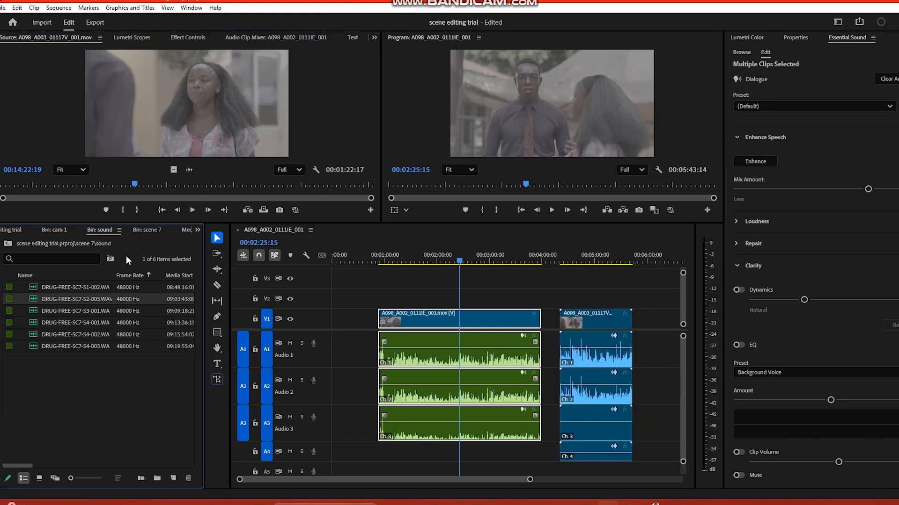
click(56, 310)
drag(79, 316, 561, 464)
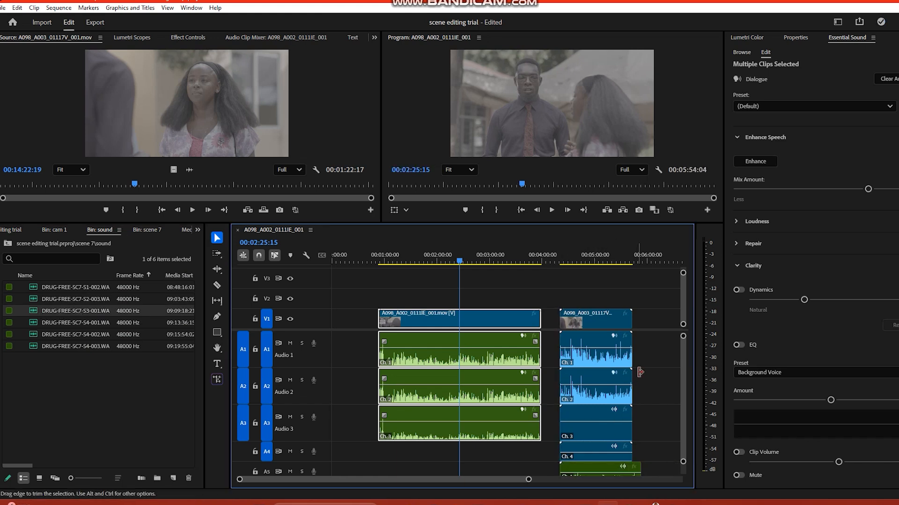
- Synchronize the second video clip with its DRUG-FREE-SC7-S3-001 recording using audio track channel 1
drag(654, 308, 595, 474)
right_click(599, 470)
click(633, 227)
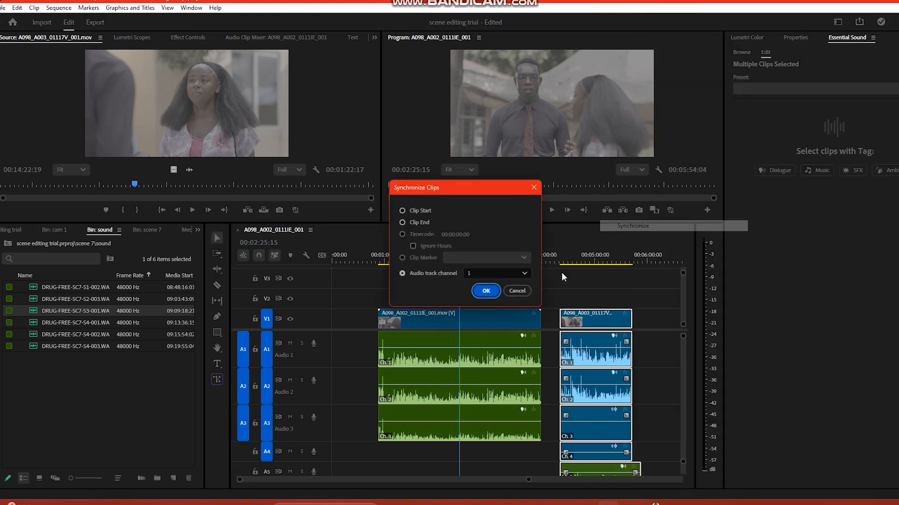
click(485, 291)
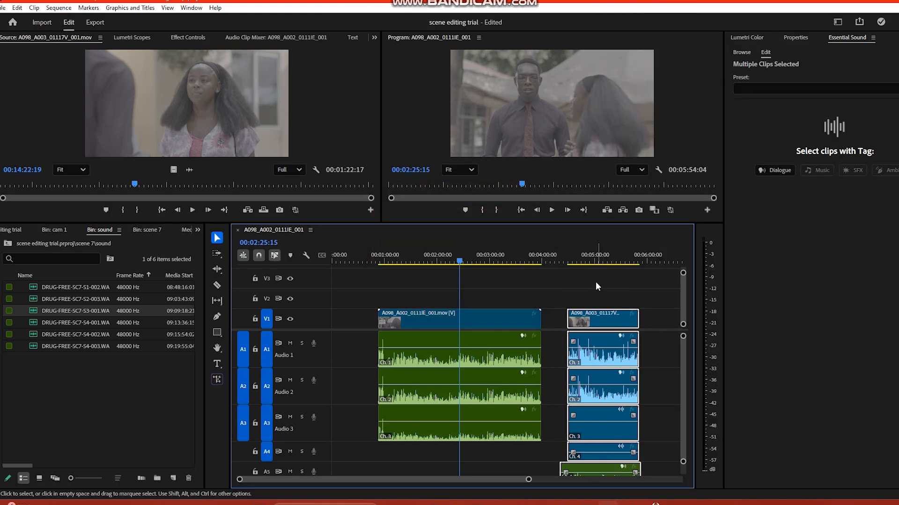
- Trim the start and end of the second clip's recorded sound to match the length of its video
drag(683, 463, 683, 467)
click(659, 377)
drag(560, 436, 568, 436)
drag(640, 436, 639, 437)
- Unlink and delete the second clip's camera audio, and move its recorded sound up onto tracks A1 to A3
right_click(616, 407)
click(653, 193)
click(612, 367)
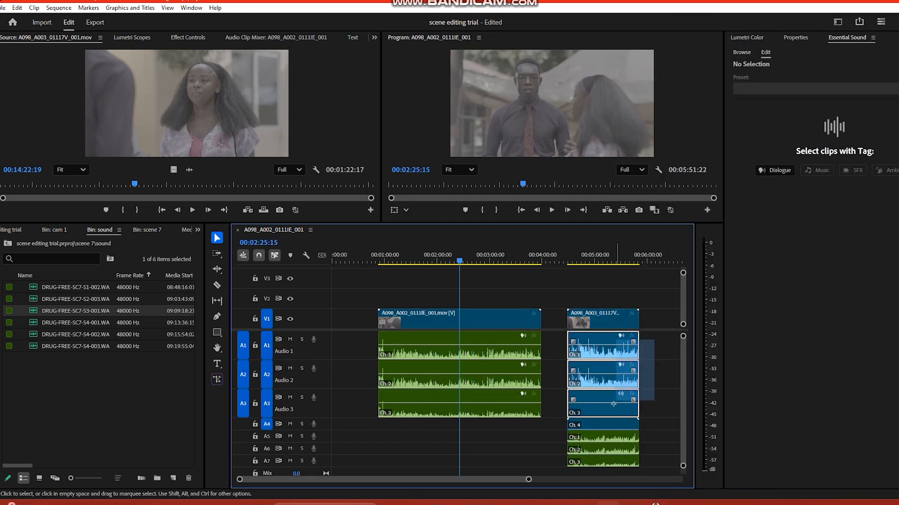
key(Delete)
drag(598, 434, 600, 335)
- Link the second video clip with its recorded sound and move the playhead to 00:05:12:15
drag(630, 290, 614, 359)
right_click(613, 359)
click(649, 194)
drag(637, 290, 601, 401)
right_click(601, 401)
click(643, 194)
click(610, 288)
drag(601, 261, 606, 262)
- Place A098_A005_0111KZ_001.mov from the cam 1 bin after the second clip, and open the sound bin
drag(529, 480, 631, 469)
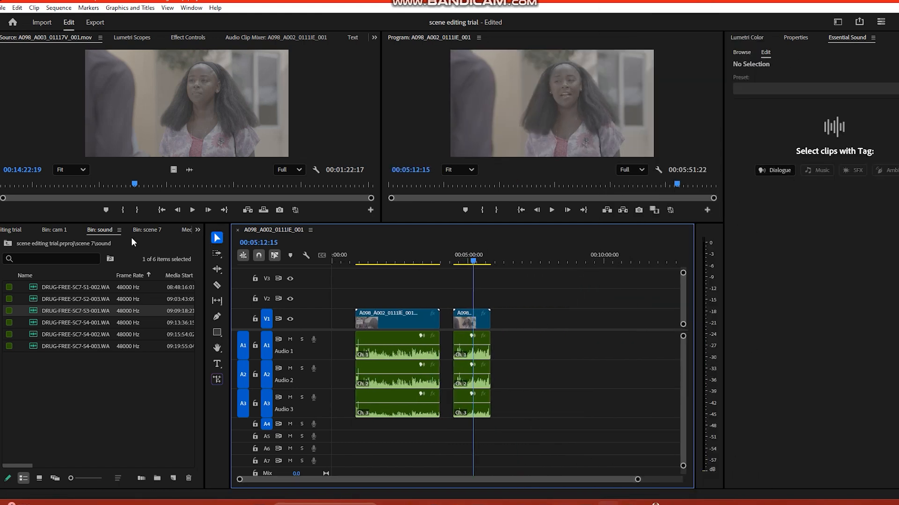
click(55, 231)
double_click(55, 367)
drag(154, 127, 510, 318)
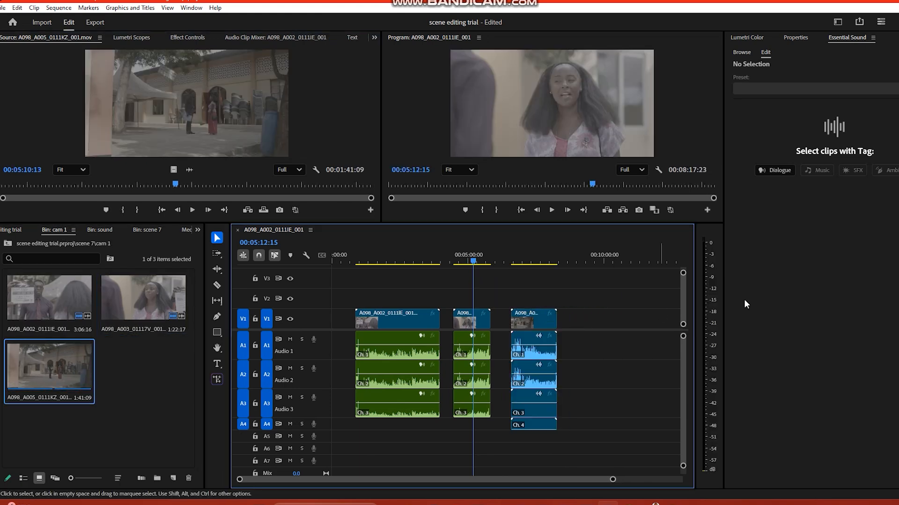
click(110, 231)
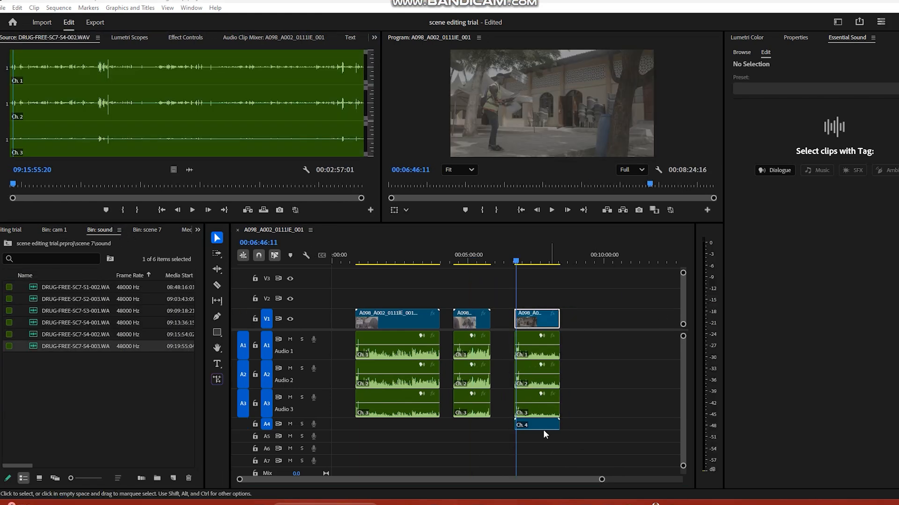
- Delete the third clip's leftover channel 4 camera audio, link its video with the recorded sound, and save the project
click(543, 427)
key(Delete)
drag(576, 284, 532, 405)
right_click(535, 408)
click(572, 194)
right_click(531, 405)
click(565, 194)
click(534, 260)
key(ctrl+s)
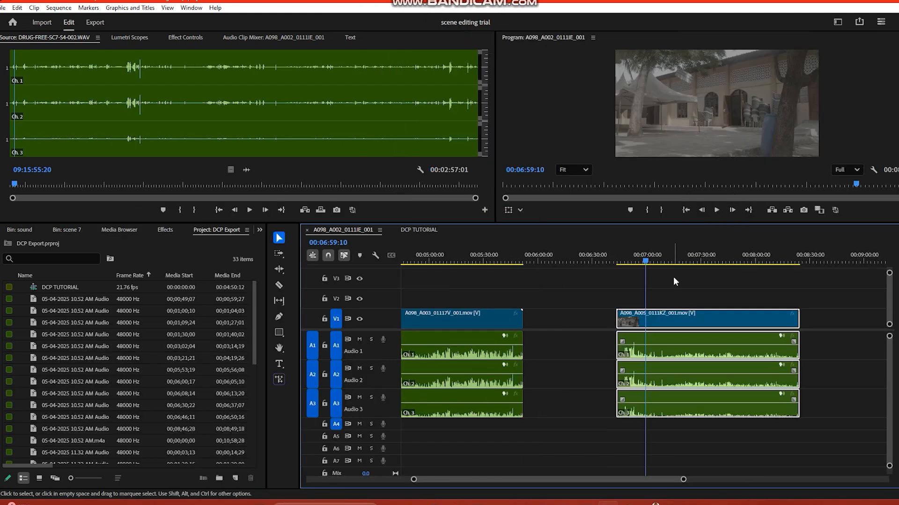
- Find the usable start of the third clip, split it at 00:07:04:20, and delete the portion before the cut
key(equal)
drag(654, 261, 677, 280)
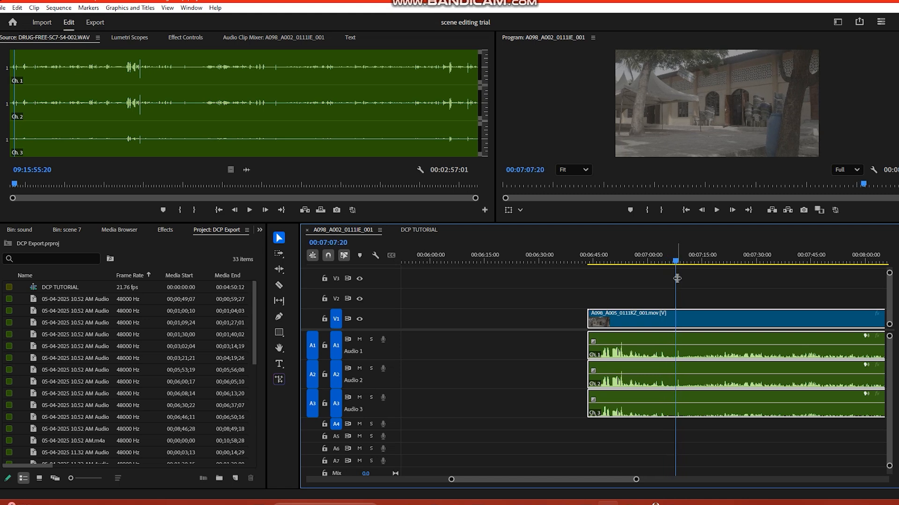
key(space)
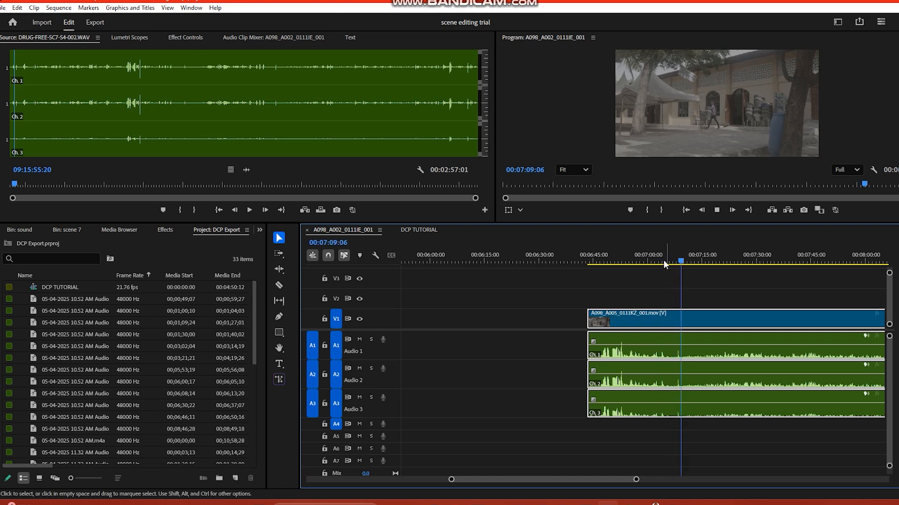
click(661, 264)
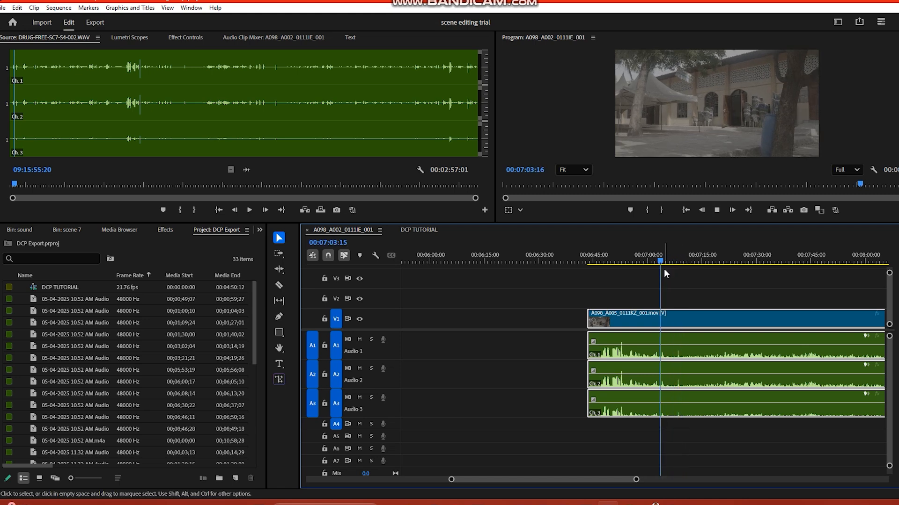
key(space)
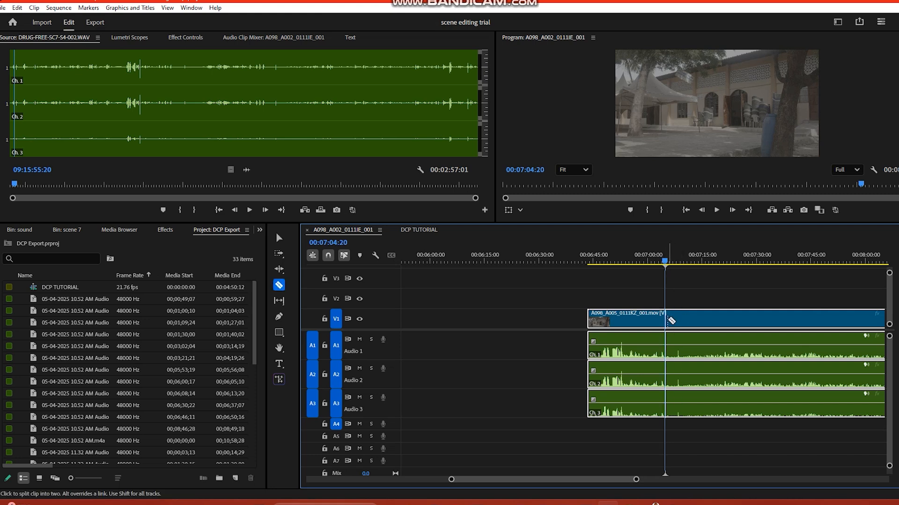
key(ctrl+k)
click(657, 322)
key(Delete)
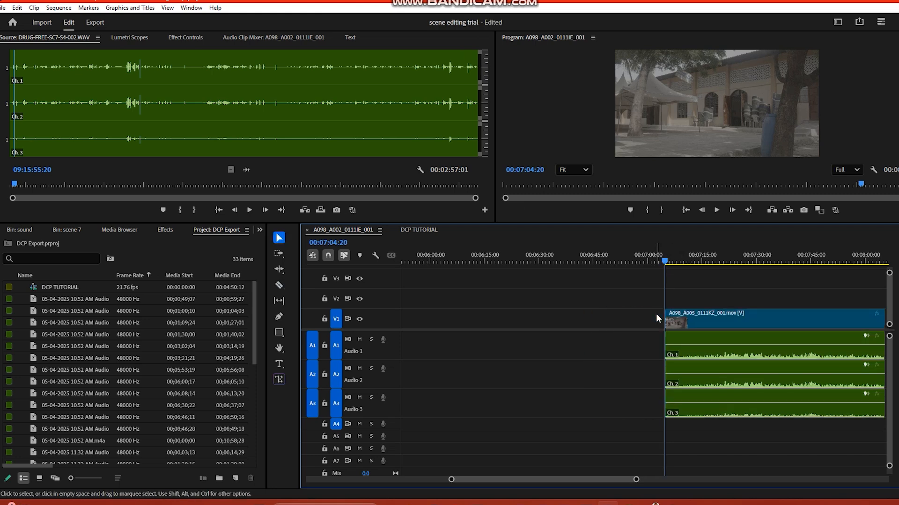
- Move the shortened third clip earlier on the timeline so it starts at about 00:06:27, and save the project
drag(682, 319, 546, 319)
click(534, 255)
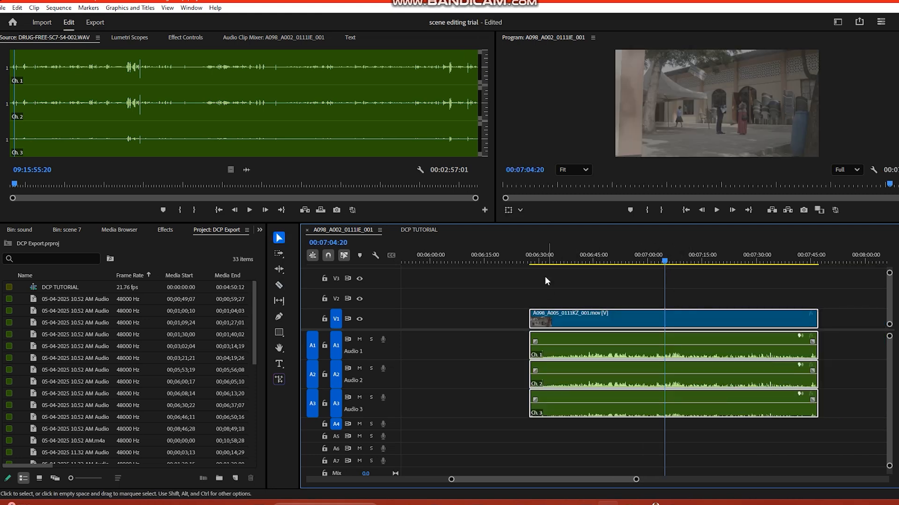
key(ctrl+s)
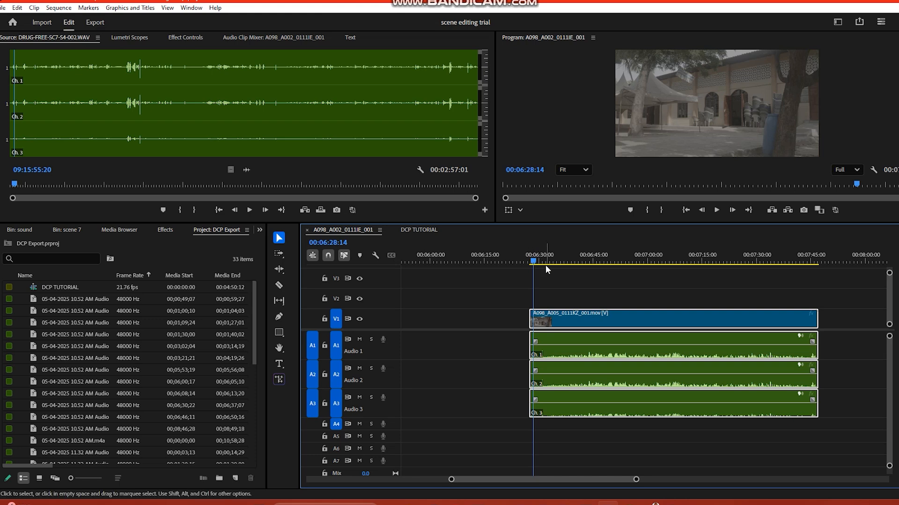
- Trim the third clip's start to the playhead at 00:06:29:06 and save the project
mouse_move(536, 261)
mouse_down()
mouse_move(546, 262)
mouse_move(538, 266)
mouse_up()
click(557, 292)
drag(531, 319, 537, 319)
key(ctrl+s)
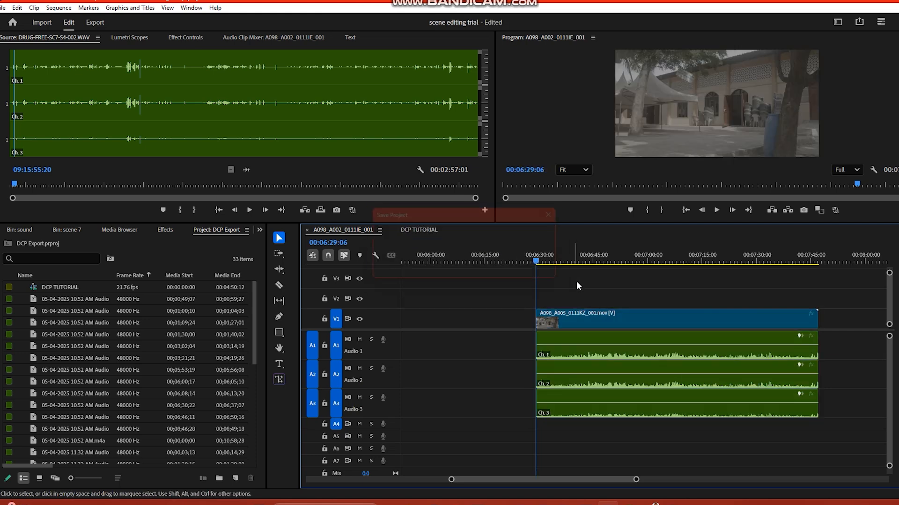
- Play the trimmed third clip and view the playback full screen
key(space)
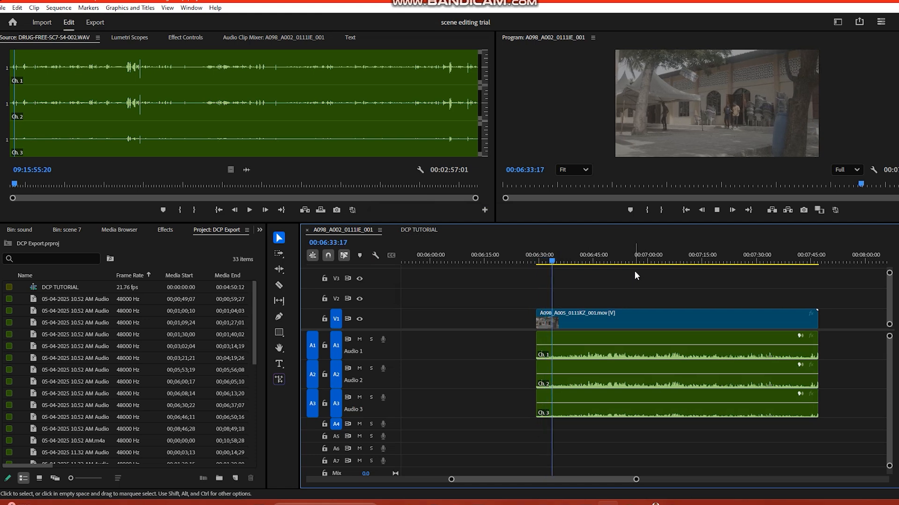
key(ctrl+grave)
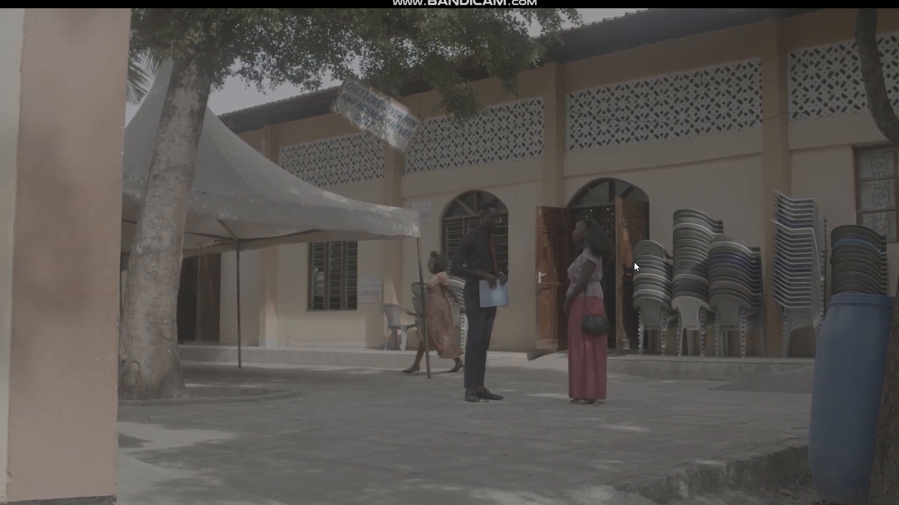
- Split the third clip at 00:06:47:22 and move the portion after the cut along the timeline to start at about 00:08:24
key(Escape)
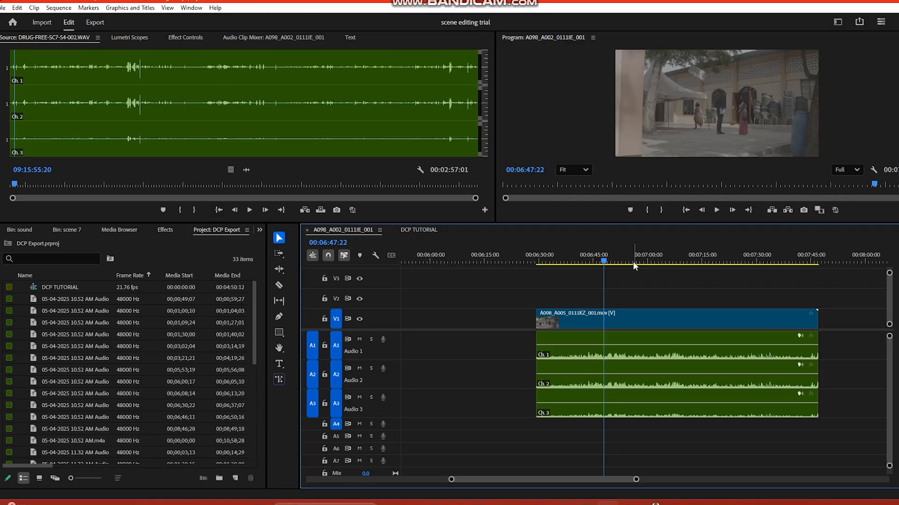
key(ctrl+k)
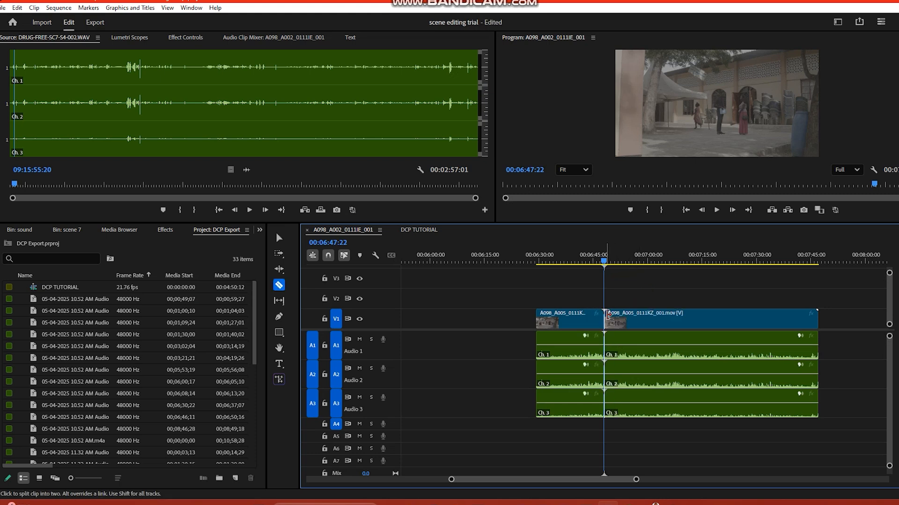
drag(633, 319, 684, 325)
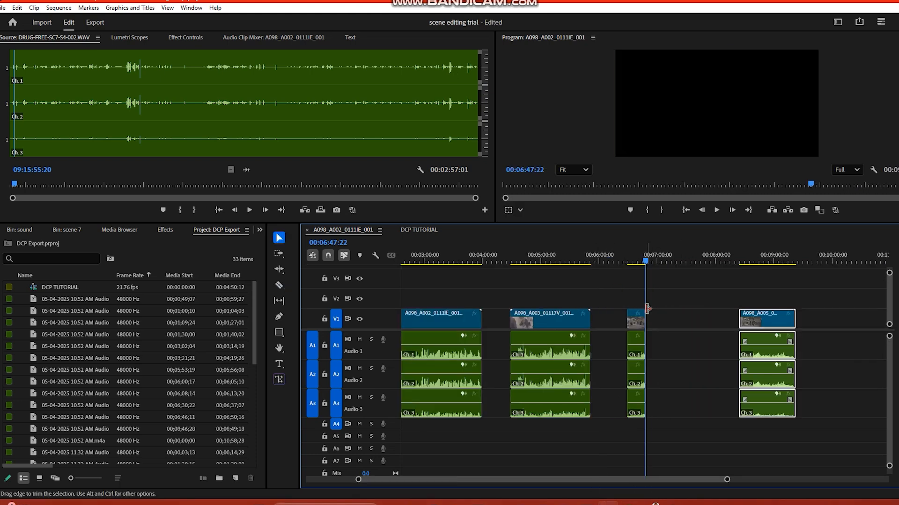
- Check the opening of clip A098_A003_01117V_001 and adjust its start to about 00:05:00
click(541, 261)
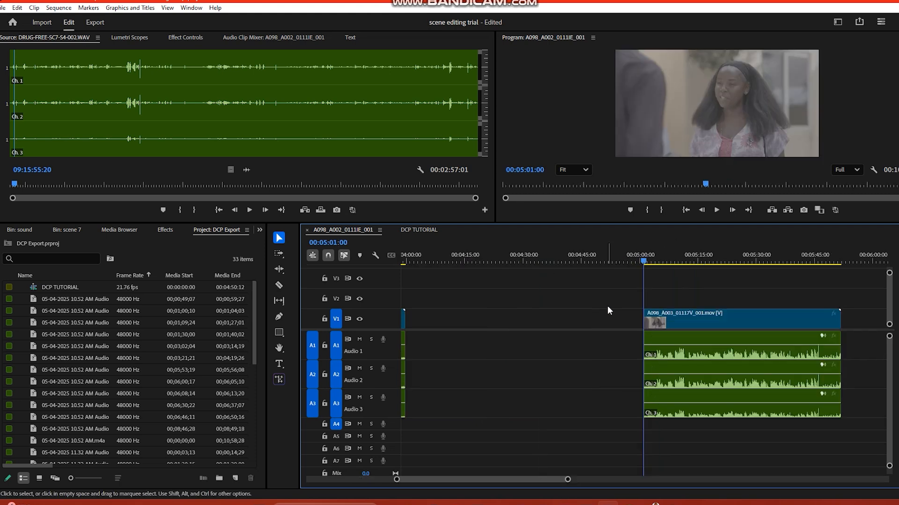
key(space)
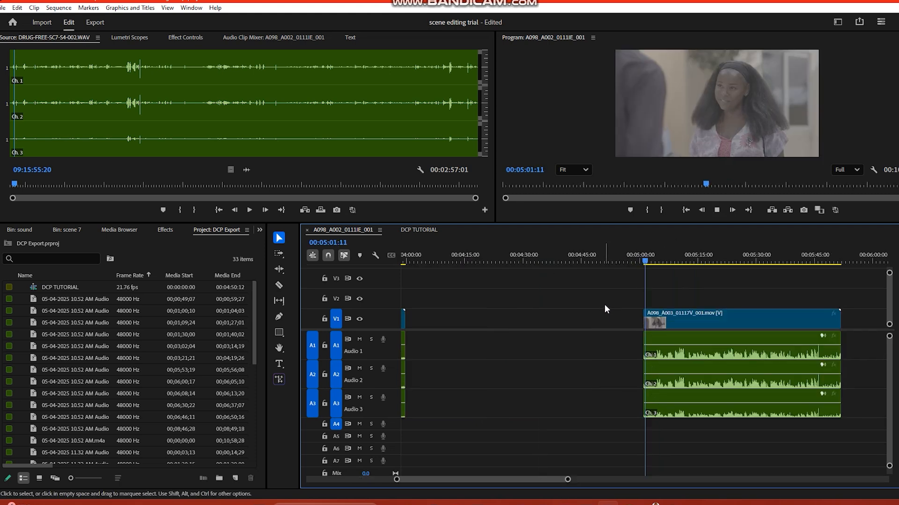
key(space)
drag(642, 319, 625, 320)
drag(654, 261, 642, 281)
drag(623, 320, 641, 321)
- Play the trimmed A098_A003 clip full screen and check its closing part around 00:05:45:20
key(space)
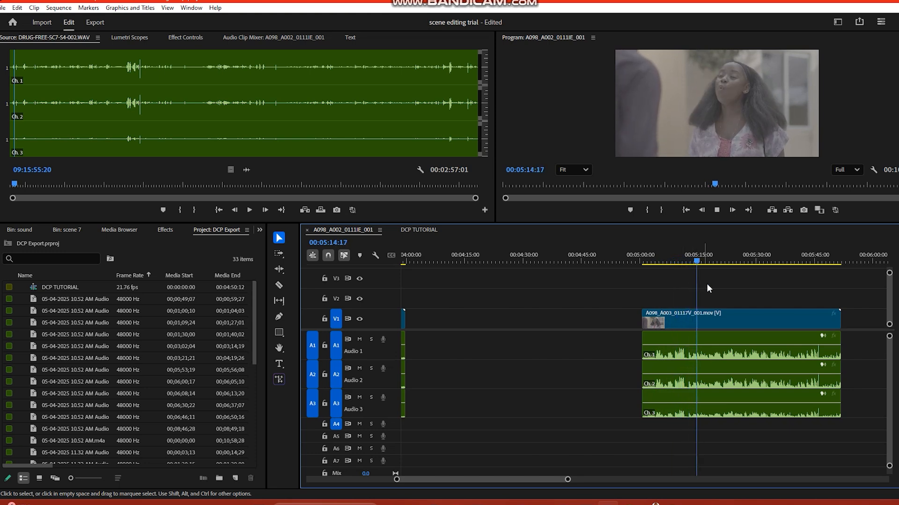
key(ctrl+grave)
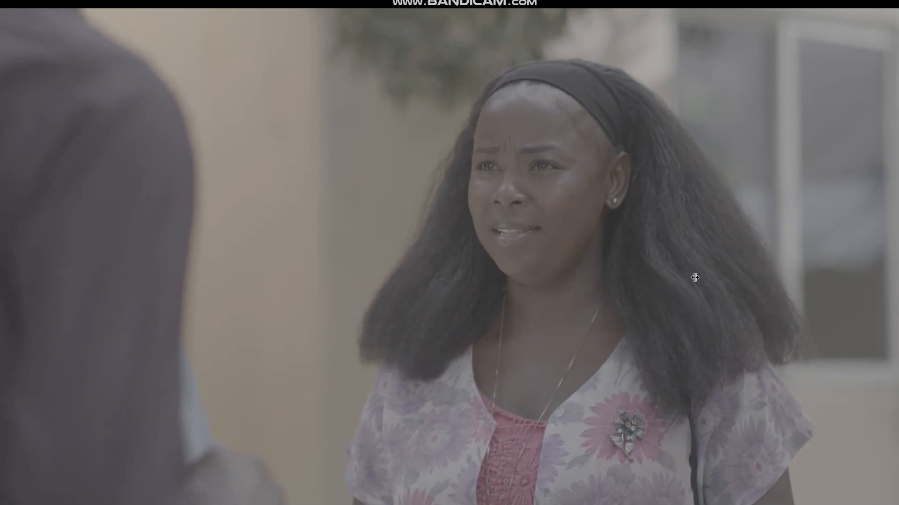
key(ctrl+grave)
drag(803, 257, 818, 257)
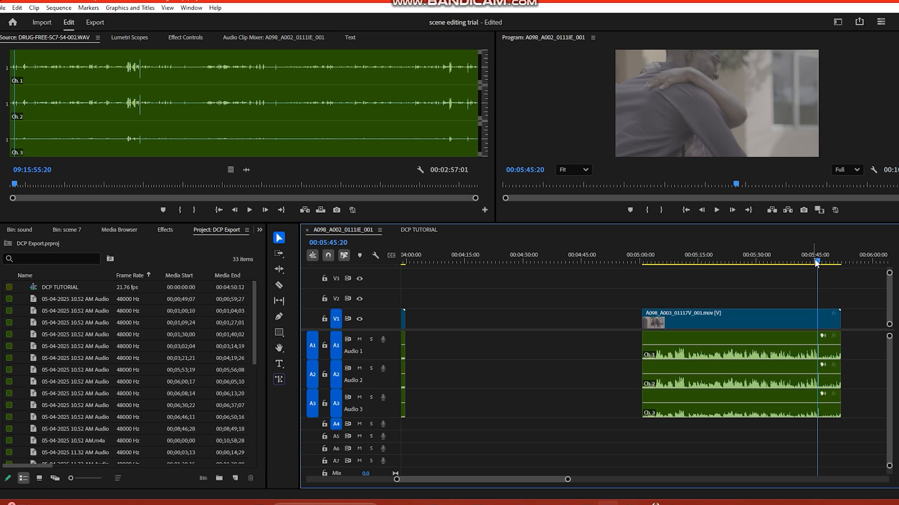
click(702, 260)
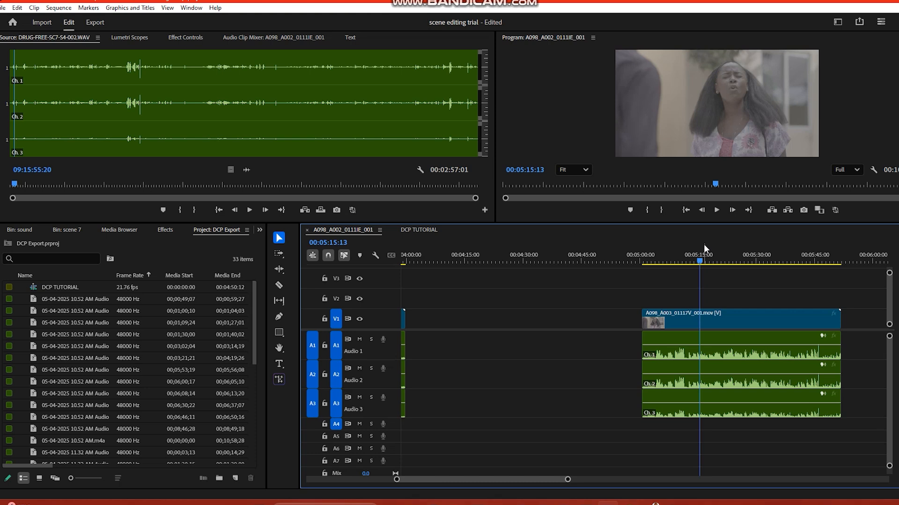
- Move the first portion of clip A098_A005 directly before the A098_A003 clip, starting at about 00:04:36, and save the project
key(minus)
key(minus)
drag(728, 321, 617, 322)
drag(627, 261, 620, 276)
key(ctrl+s)
key(equal)
key(equal)
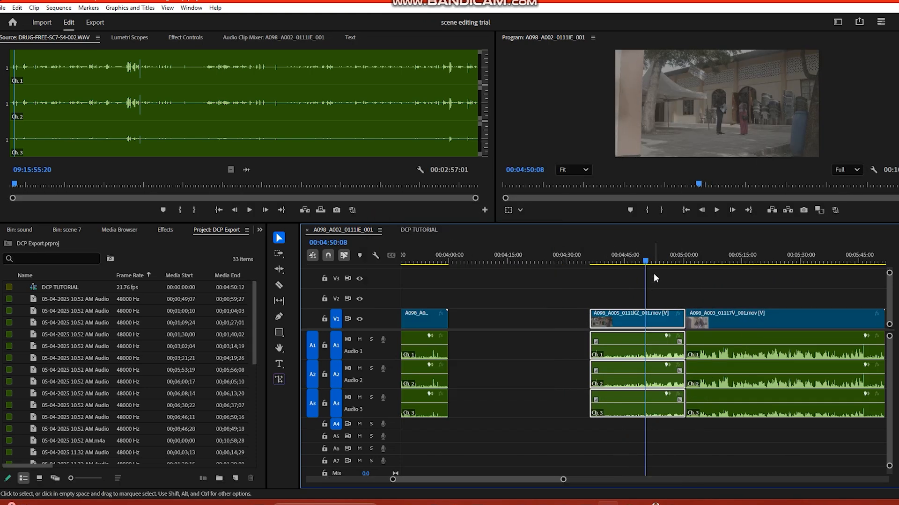
- Trim the A098_A003 clip's start to 00:05:06:05 and close the gap to the A098_A005 clip, with the cut at 00:04:55:02
drag(647, 262, 663, 261)
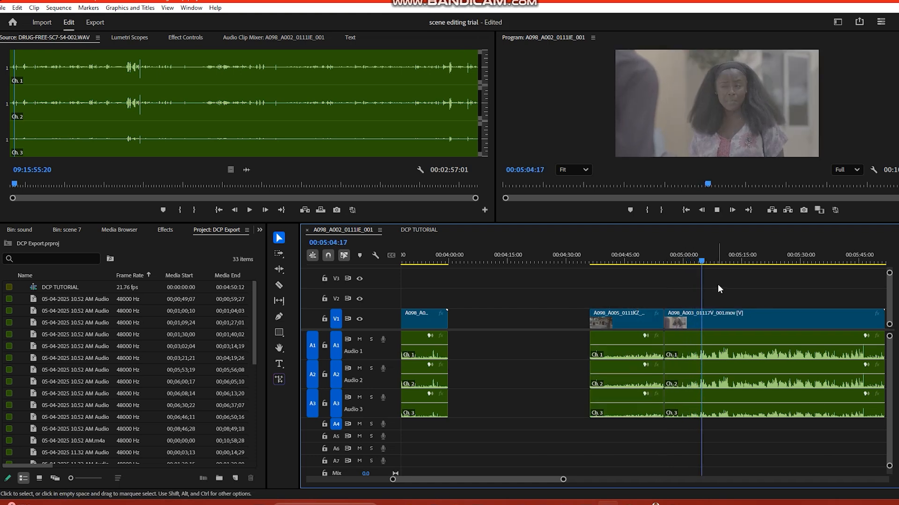
key(space)
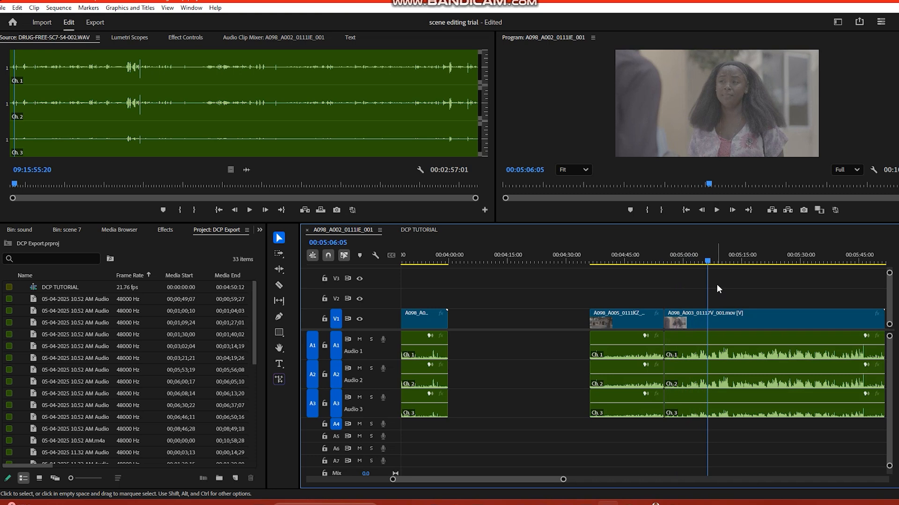
drag(665, 318, 708, 318)
right_click(688, 319)
click(706, 325)
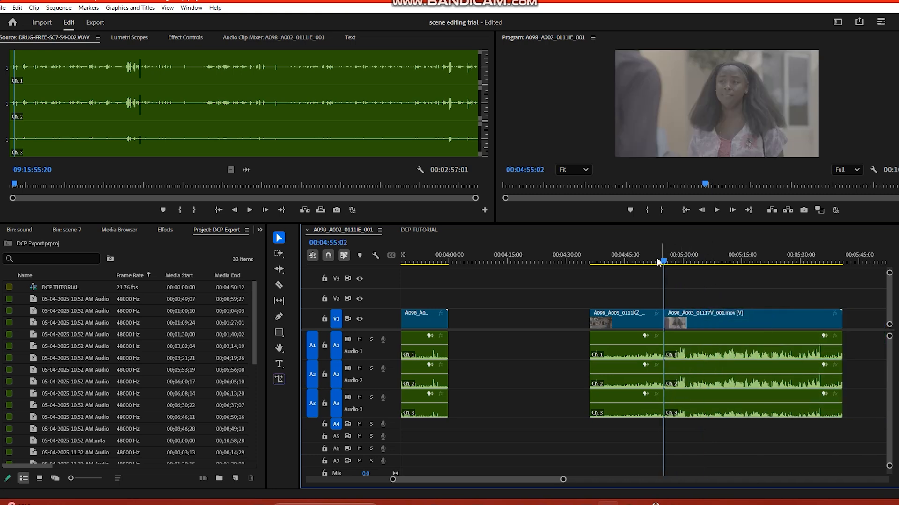
- Play across the cut from the A098_A005 wide shot to the A098_A003 close-up and view it full screen
click(652, 262)
key(space)
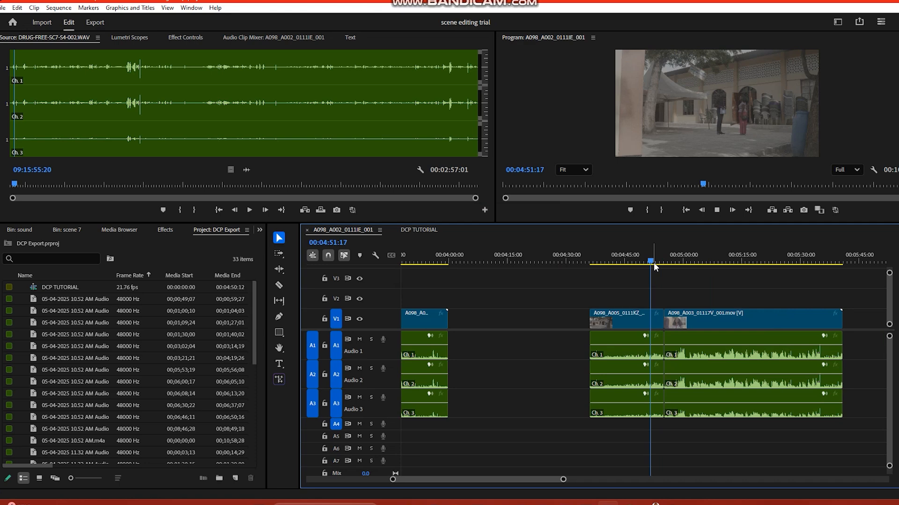
key(ctrl+grave)
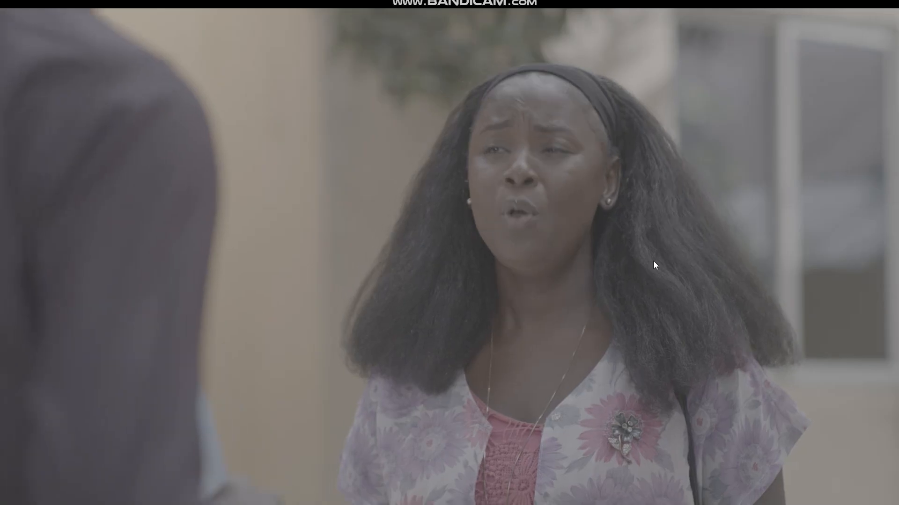
key(ctrl+grave)
key(space)
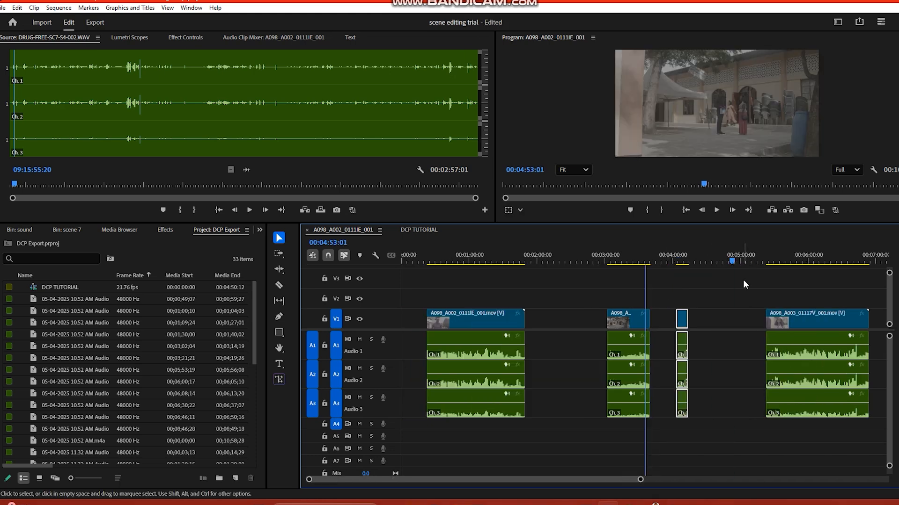
- Move the short A098_A002 clip piece directly against the end of the A098_A005 wide shot
key(equal)
key(equal)
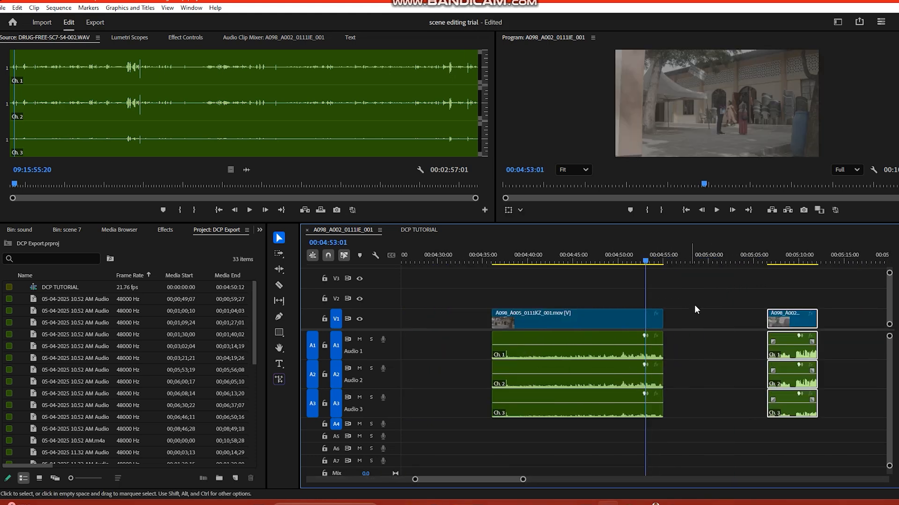
drag(783, 323, 683, 331)
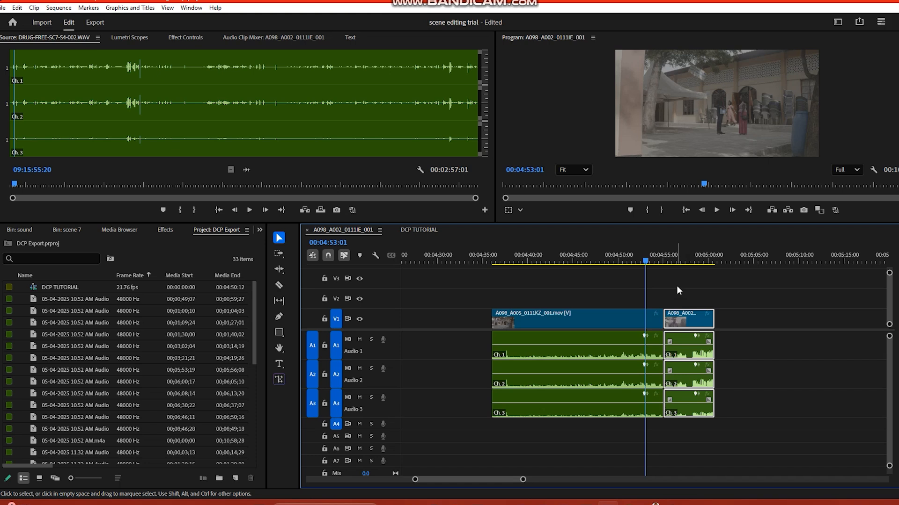
- Play across the cut between the wide shot and the A098_A002 piece, then review that piece full screen from 00:04:56:09
click(640, 263)
key(space)
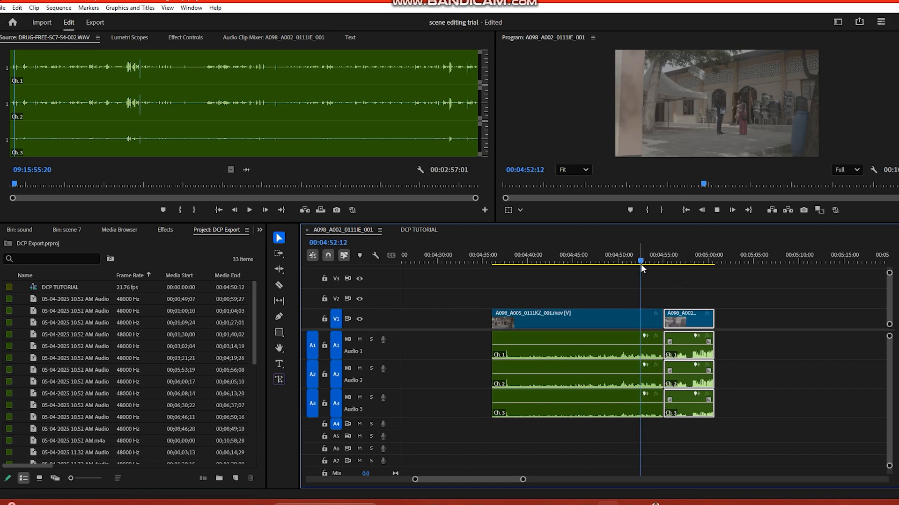
key(space)
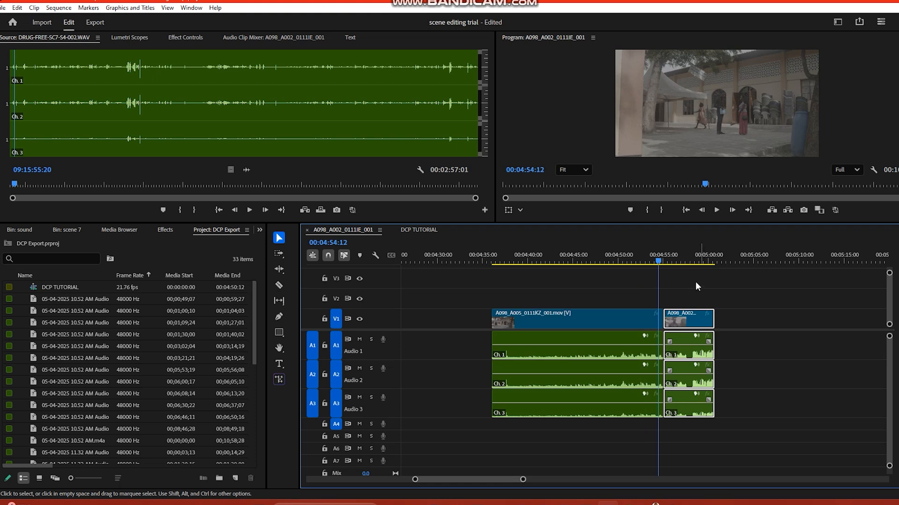
click(658, 260)
drag(658, 260, 657, 264)
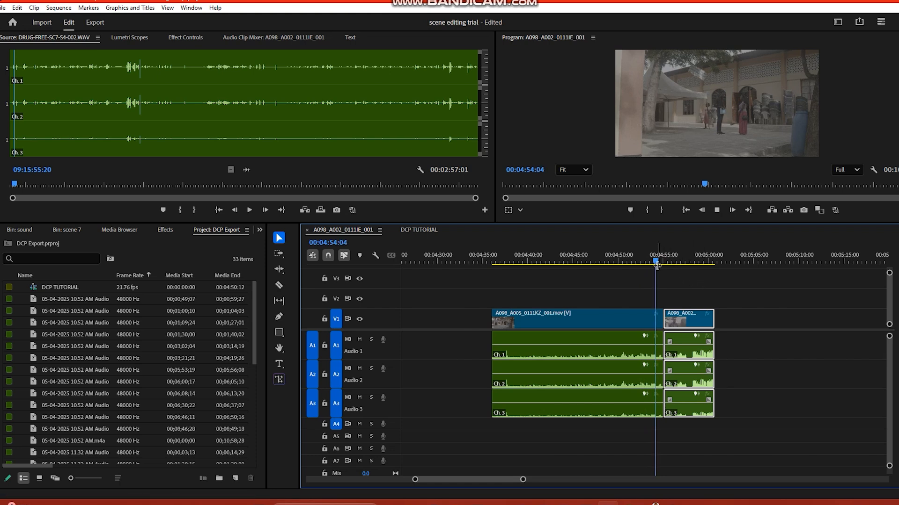
key(space)
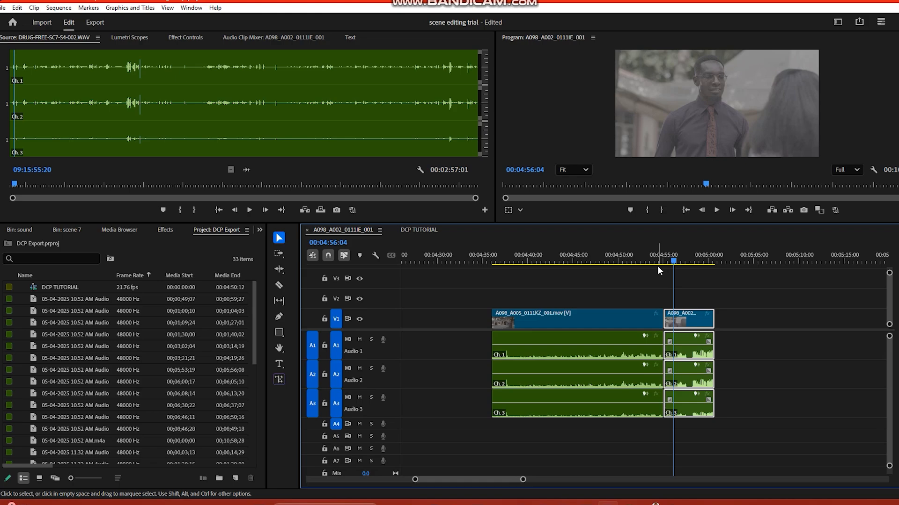
key(ctrl+grave)
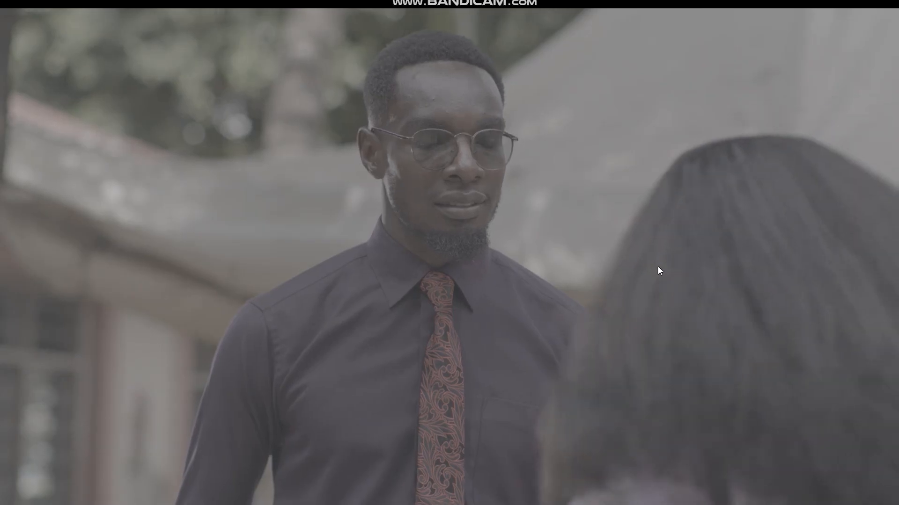
key(ctrl+grave)
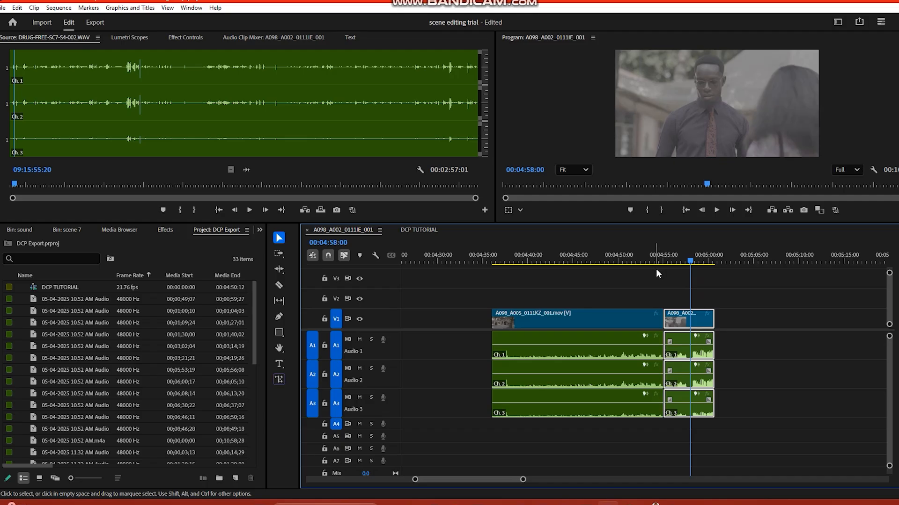
drag(690, 256, 674, 283)
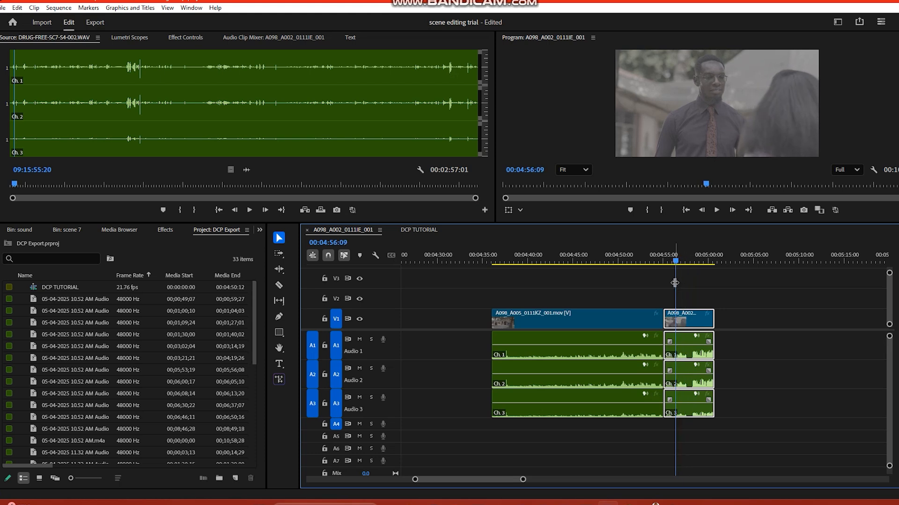
key(ctrl+grave)
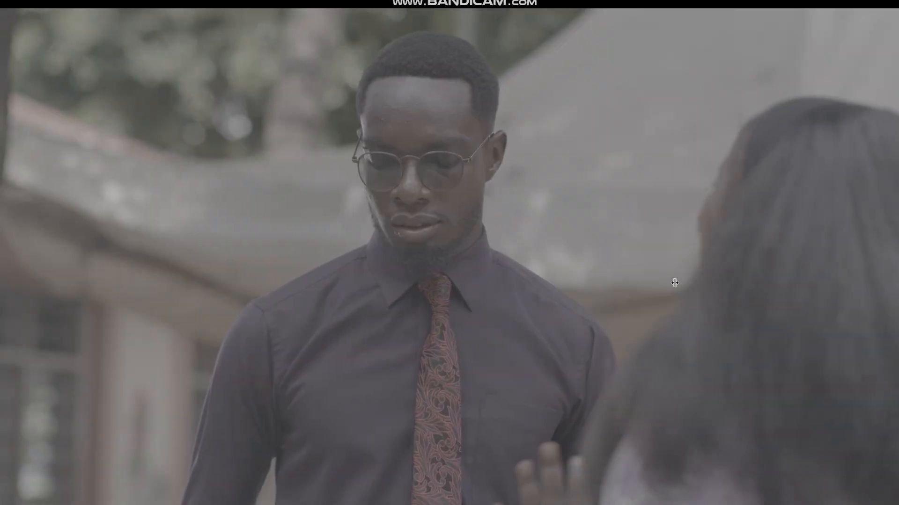
key(ctrl+grave)
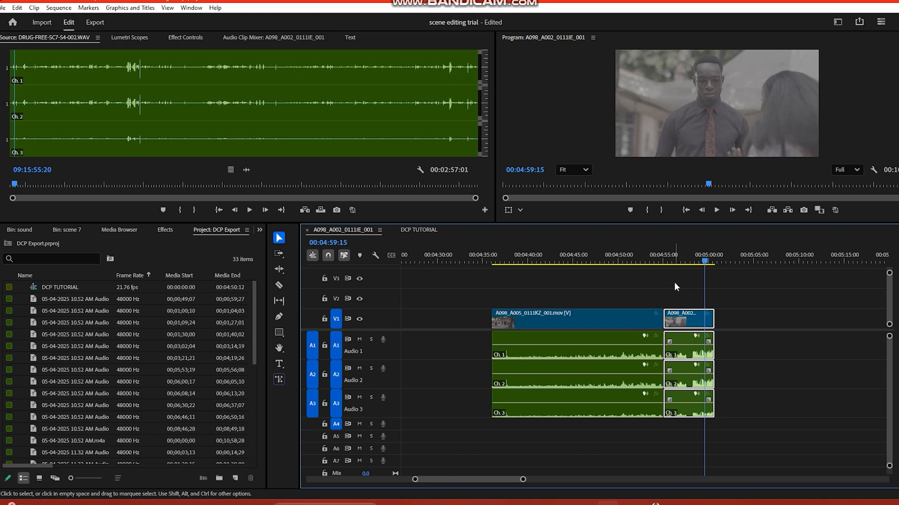
- Extend the A098_A002 piece to find its out point, trim its end to 00:05:01:10, and save the project
key(space)
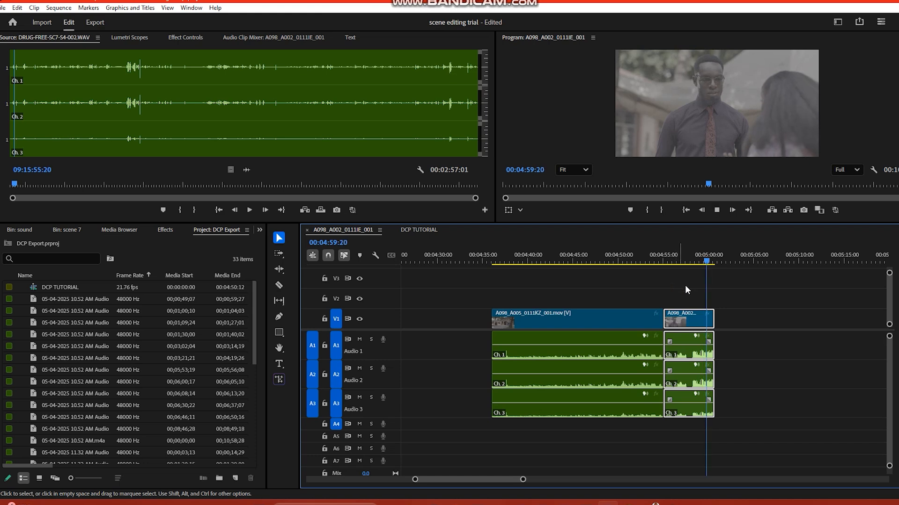
drag(721, 323, 781, 325)
key(space)
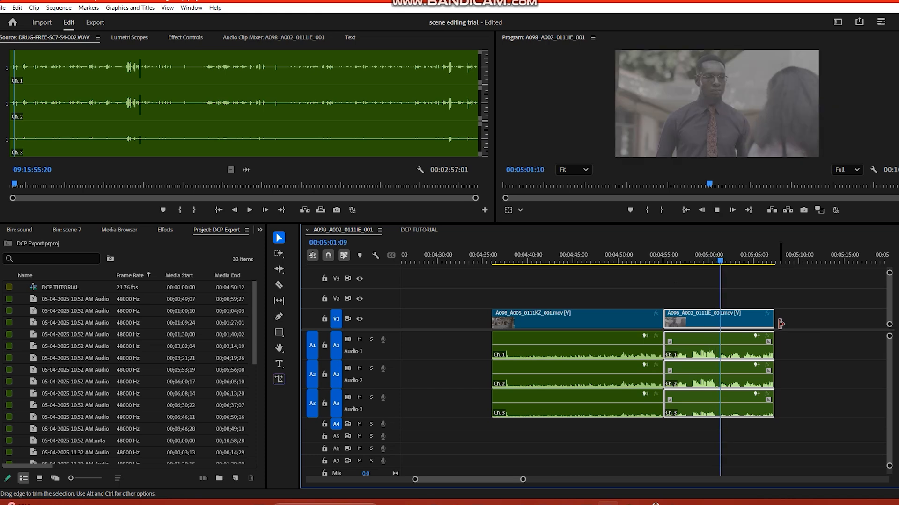
drag(727, 258, 722, 273)
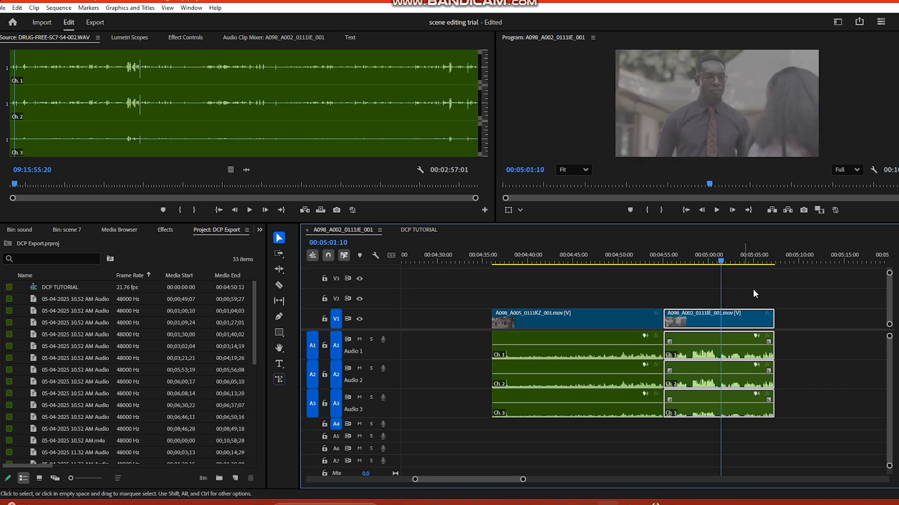
drag(774, 321, 720, 323)
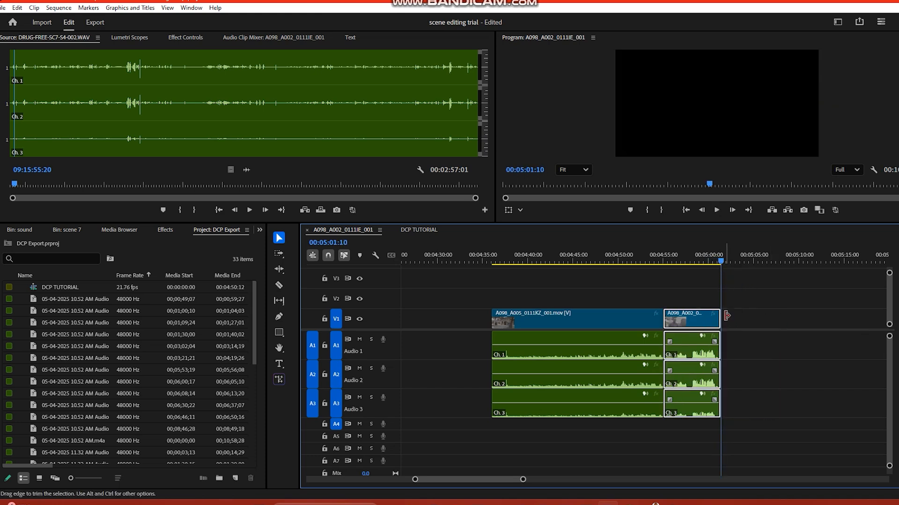
key(ctrl+s)
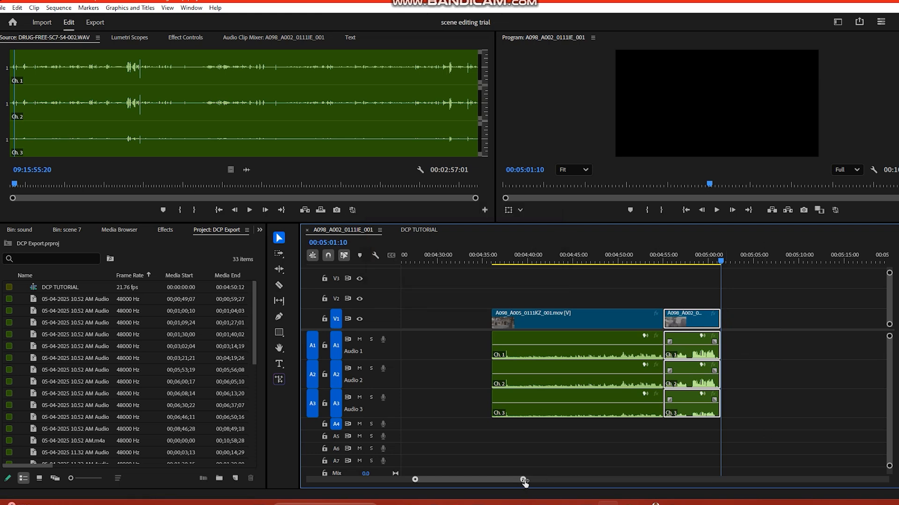
- Play the opening of the A098_A003 close-up from 00:05:47:16 to find its in point and trim its start to 00:05:53:11
drag(522, 480, 644, 479)
click(709, 260)
key(space)
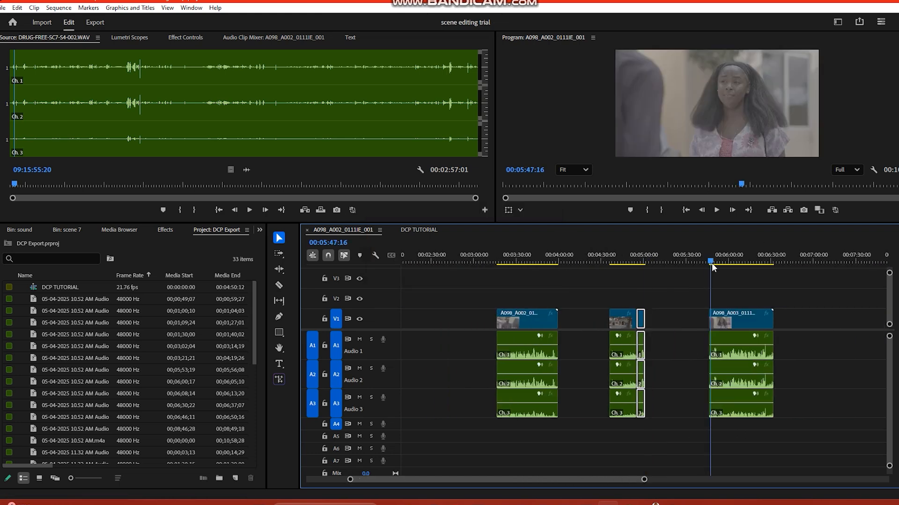
key(=)
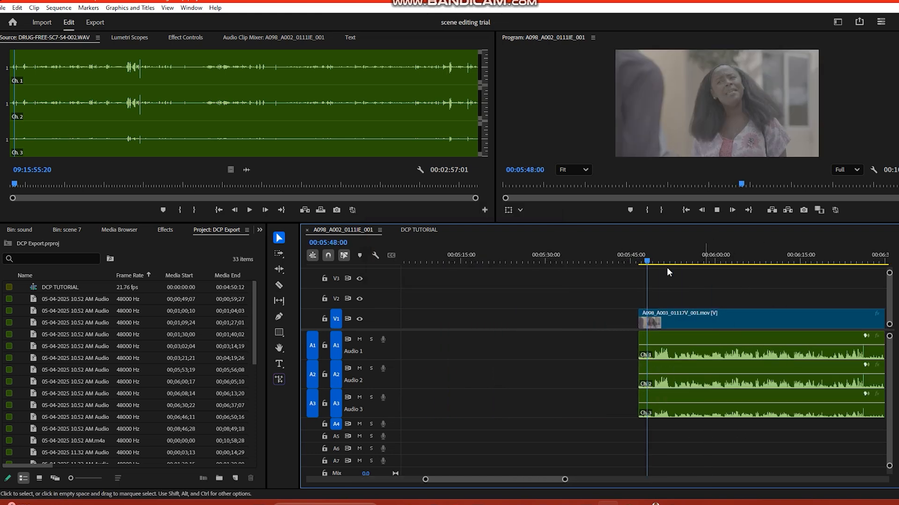
key(space)
key(space)
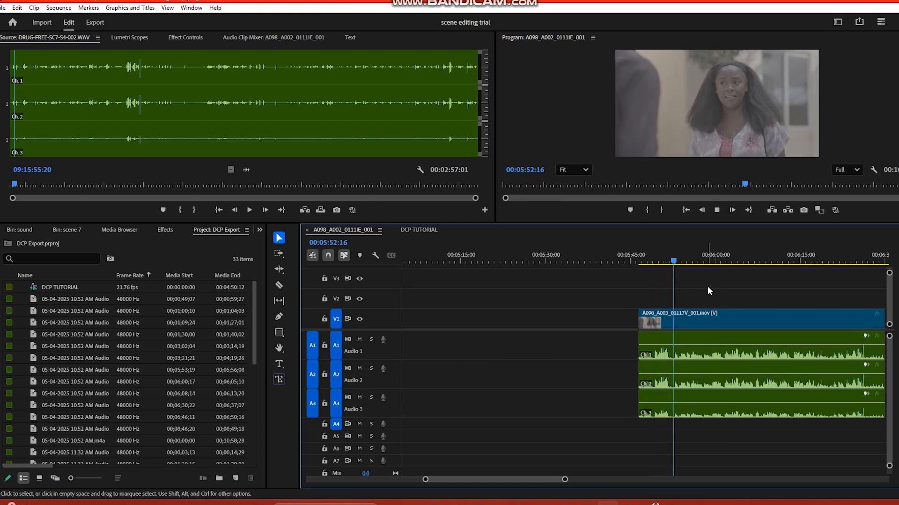
key(space)
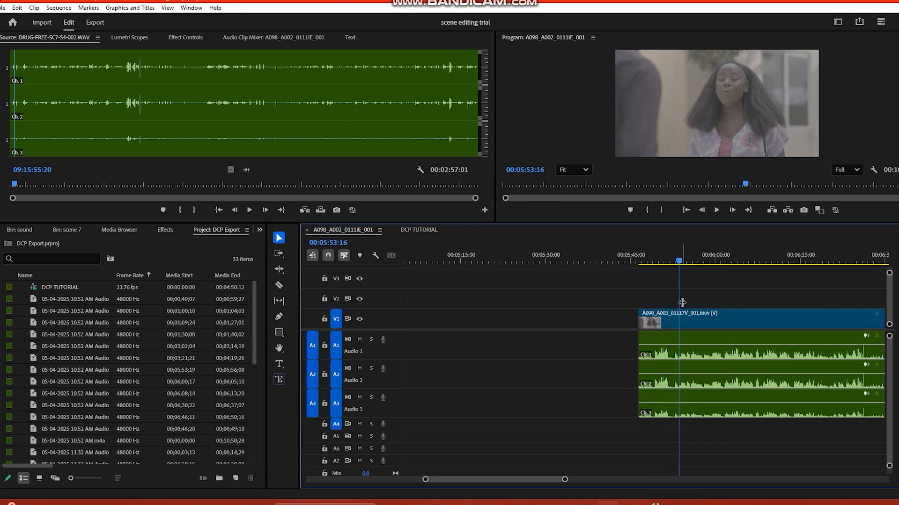
key(shift+Left)
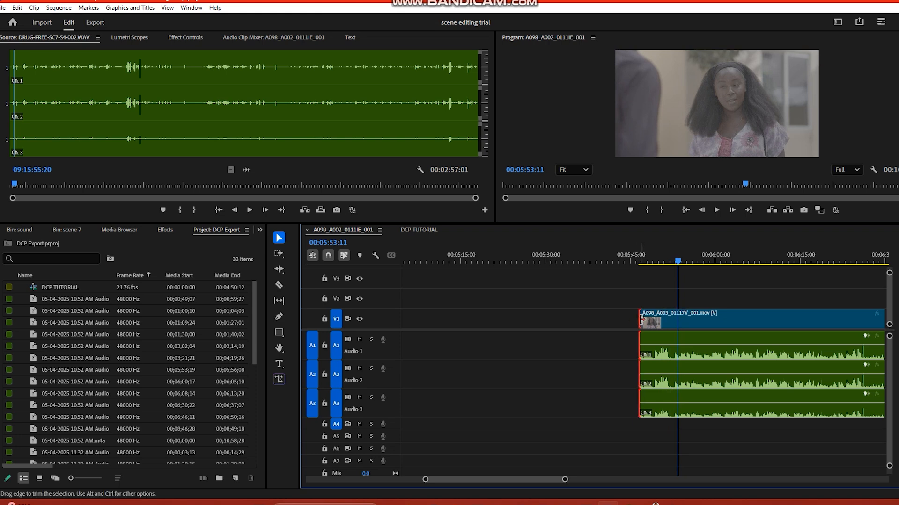
drag(641, 320, 678, 320)
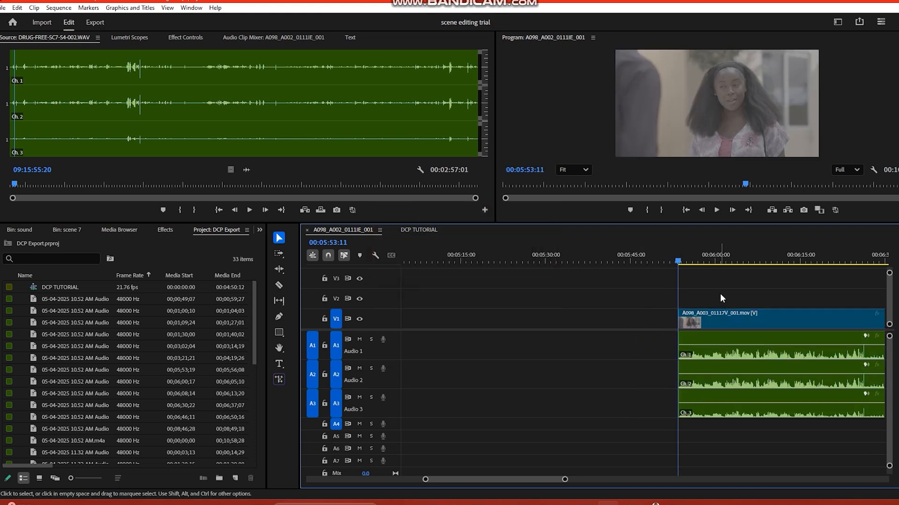
- Review the trimmed A098_A003 close-up full screen and split it at 00:06:07:23
key(ctrl+grave)
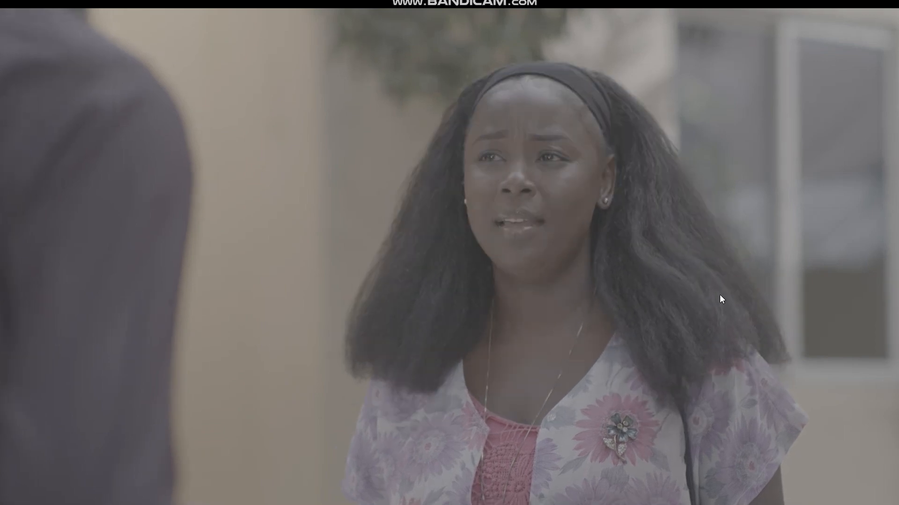
key(Escape)
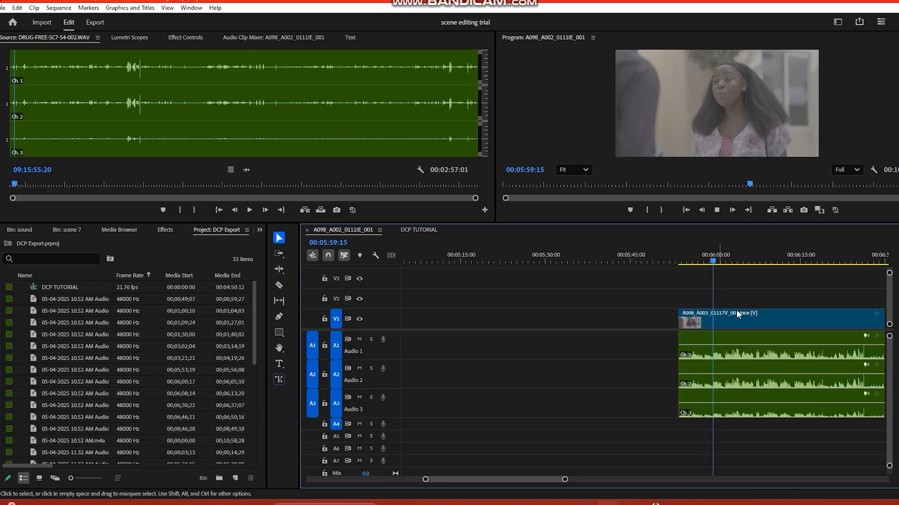
drag(565, 481, 597, 481)
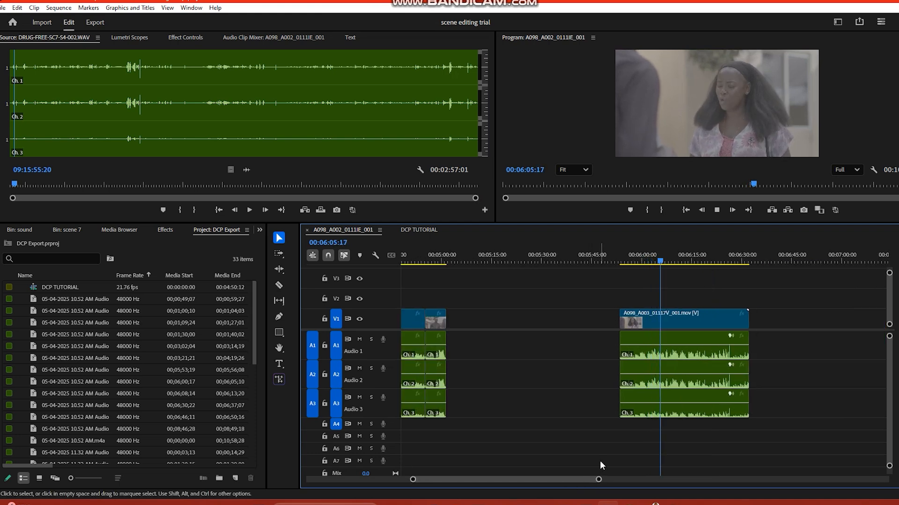
key(space)
key(ctrl+k)
- Move the first part of the split A098_A003 close-up directly against the end of the short A098_A002 piece and save the project
drag(648, 321, 479, 323)
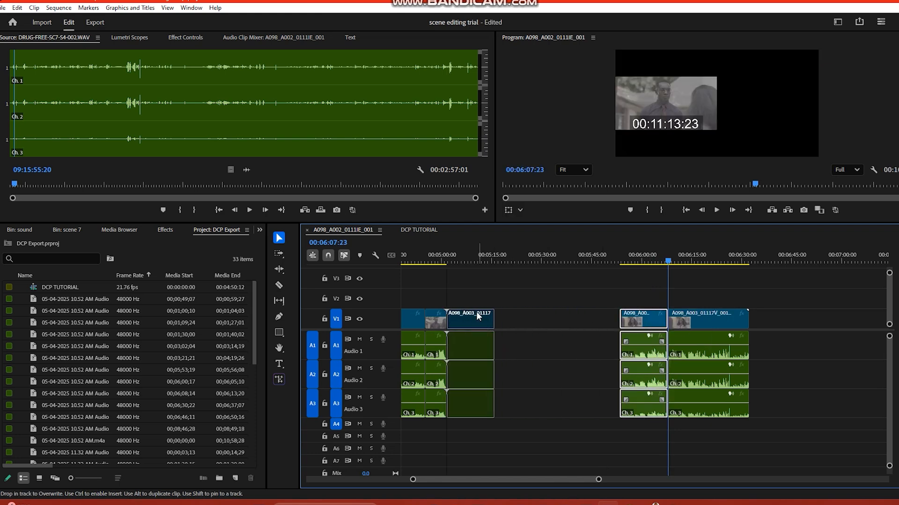
key(ctrl+s)
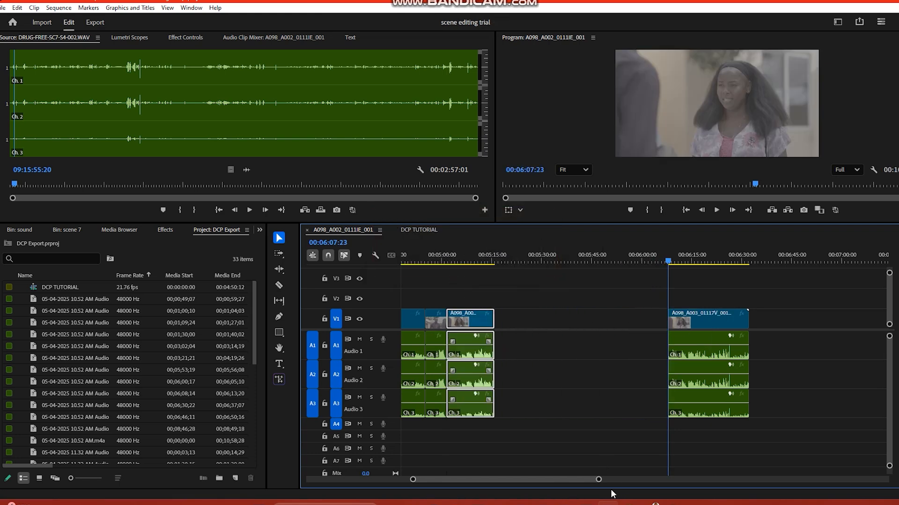
- Play the remaining A098_A002 clip from 00:03:17:01 and review the man's performance full screen
drag(598, 480, 688, 480)
click(454, 261)
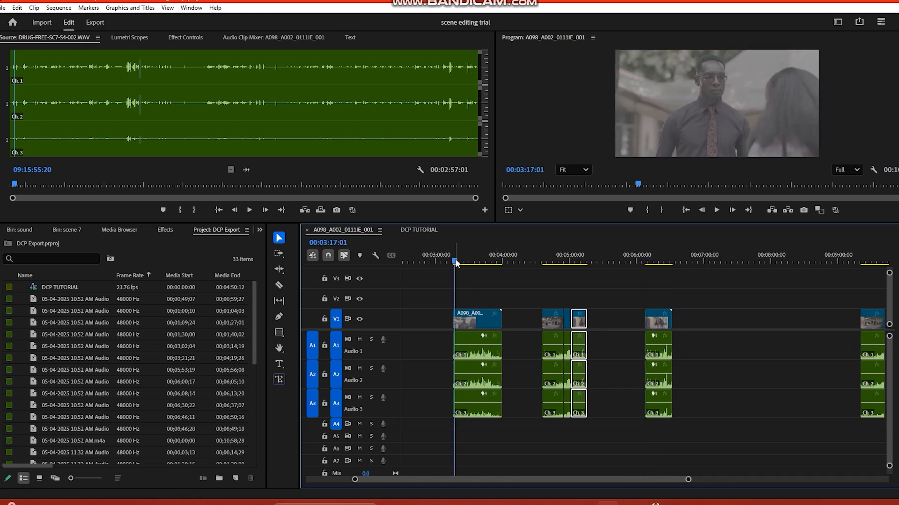
key(equal)
key(equal)
key(equal)
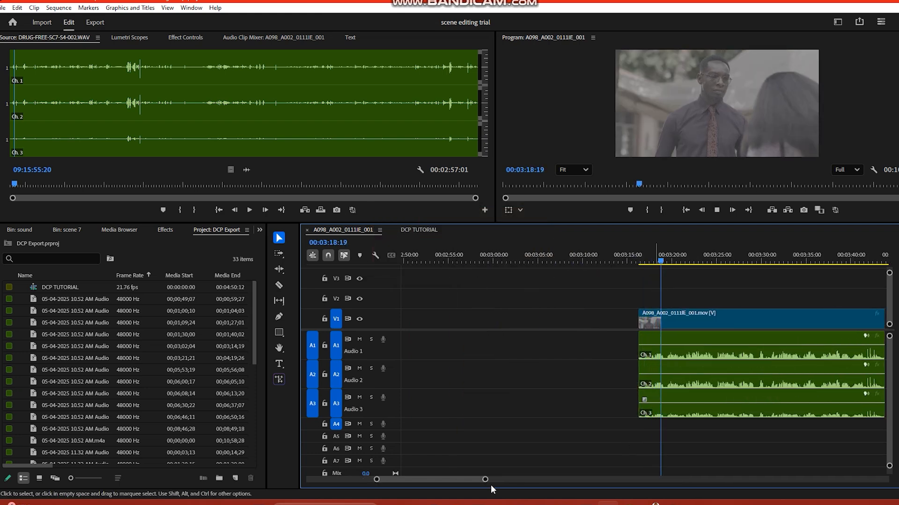
drag(486, 480, 532, 480)
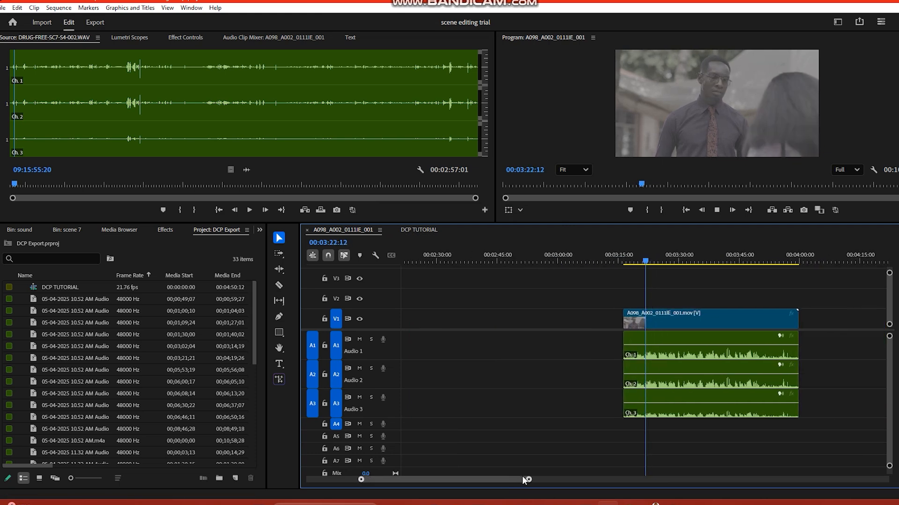
key(ctrl+grave)
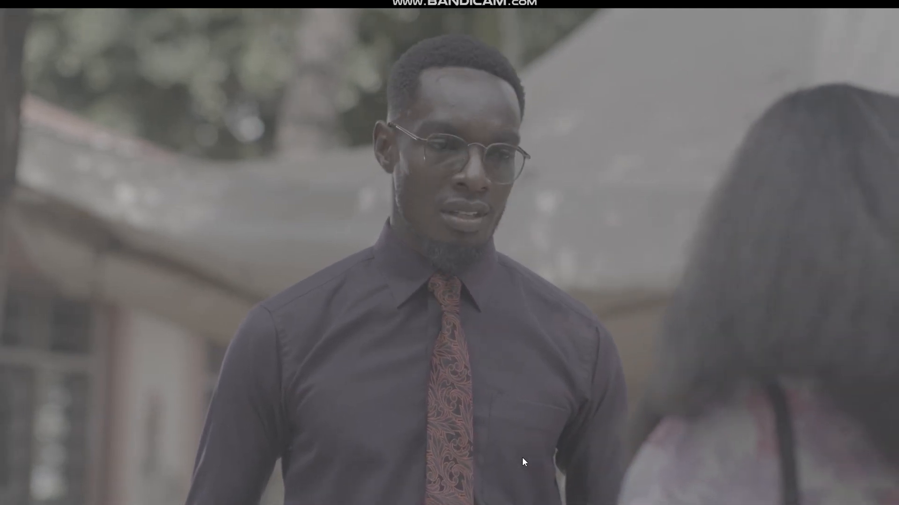
key(ctrl+grave)
- Replay the A098_A002 clip full screen from 00:03:23:14 and split it at 00:03:31:07
drag(678, 254, 653, 282)
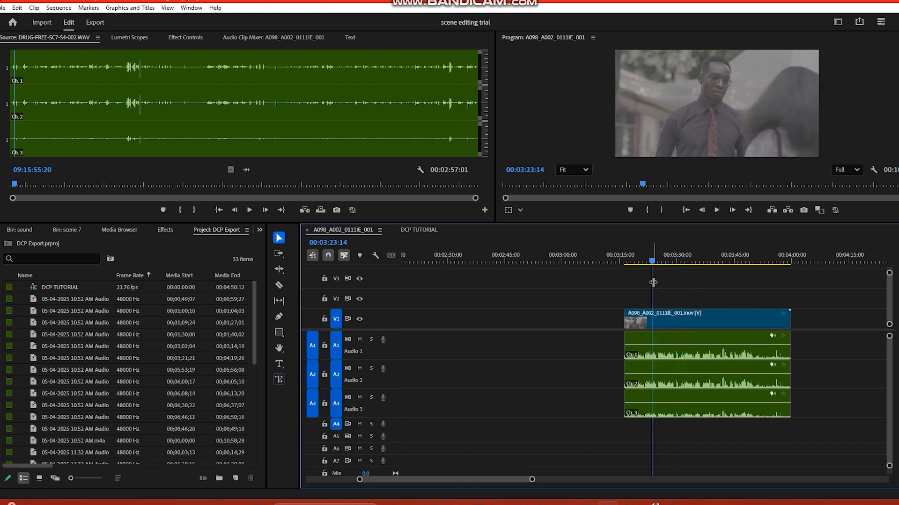
key(ctrl+grave)
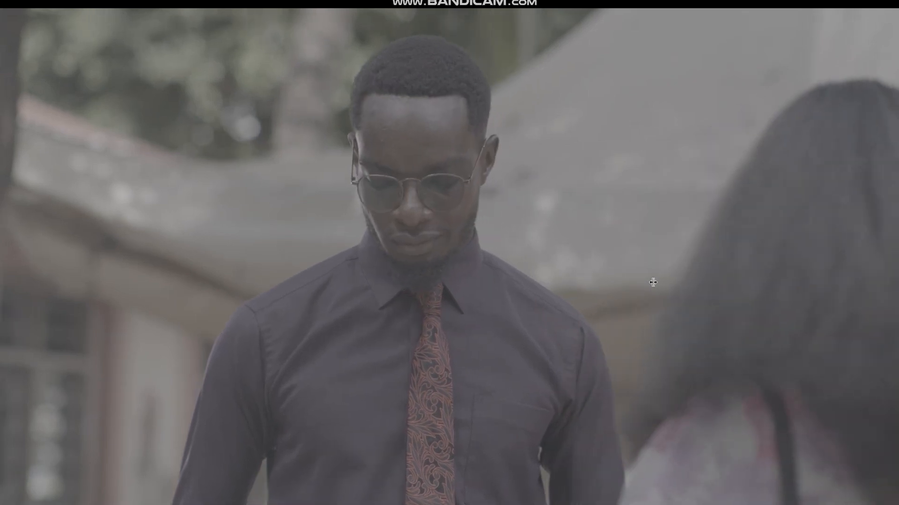
key(Escape)
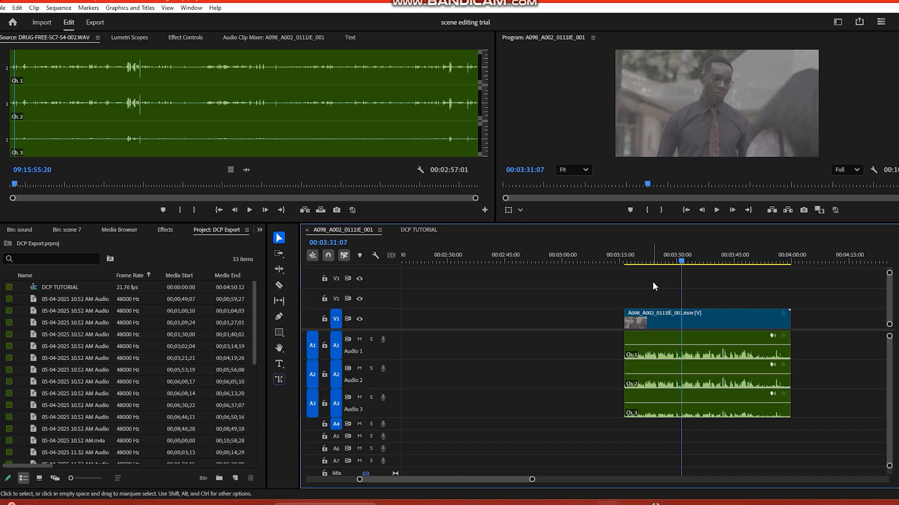
key(ctrl+k)
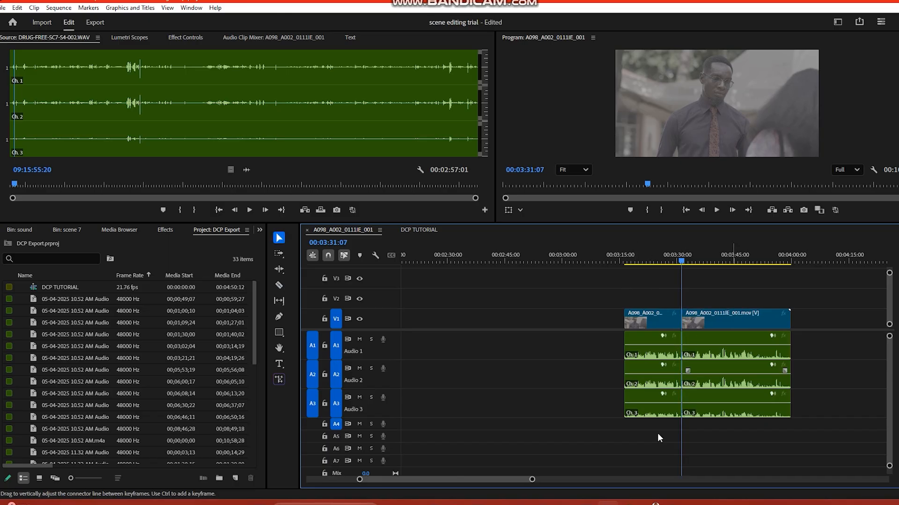
- Move the first part of the split A098_A002 clip into the gap after the assembled cut, unlink it and delete its audio
drag(532, 479, 677, 479)
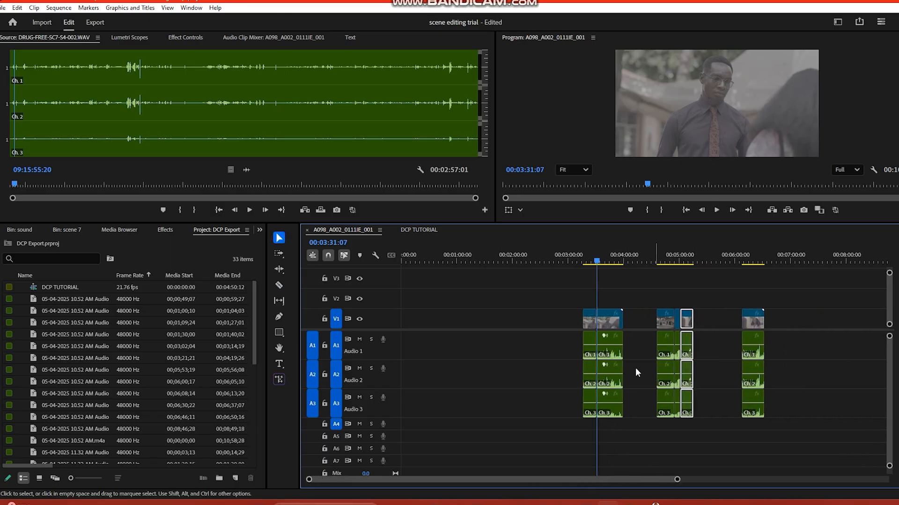
drag(589, 322, 708, 321)
right_click(707, 320)
click(735, 193)
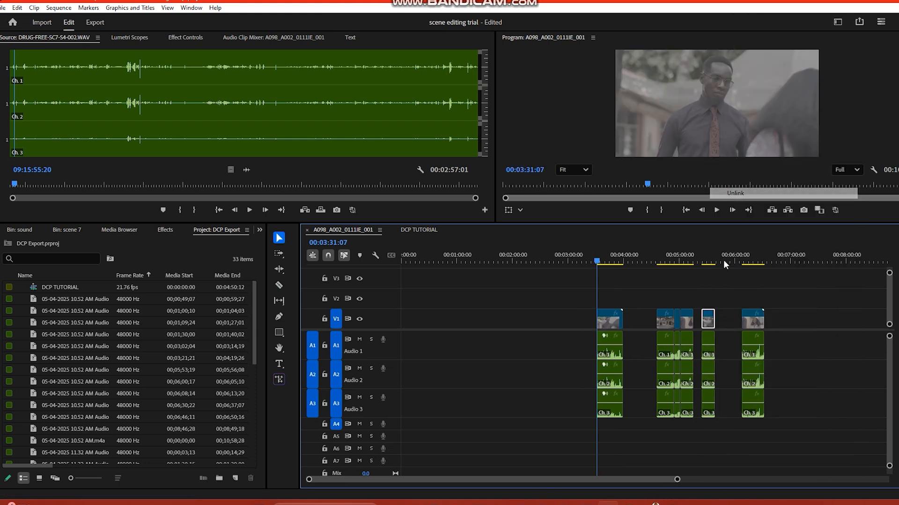
drag(712, 434, 706, 348)
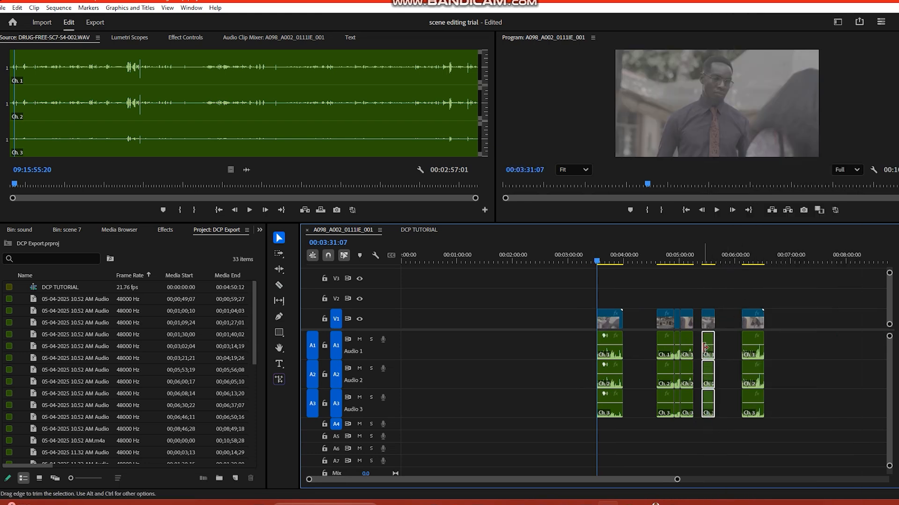
key(Delete)
- Play the A098_A003 close-up from 00:05:01:15 and place the video-only A098_A002 piece above it on V2
click(681, 257)
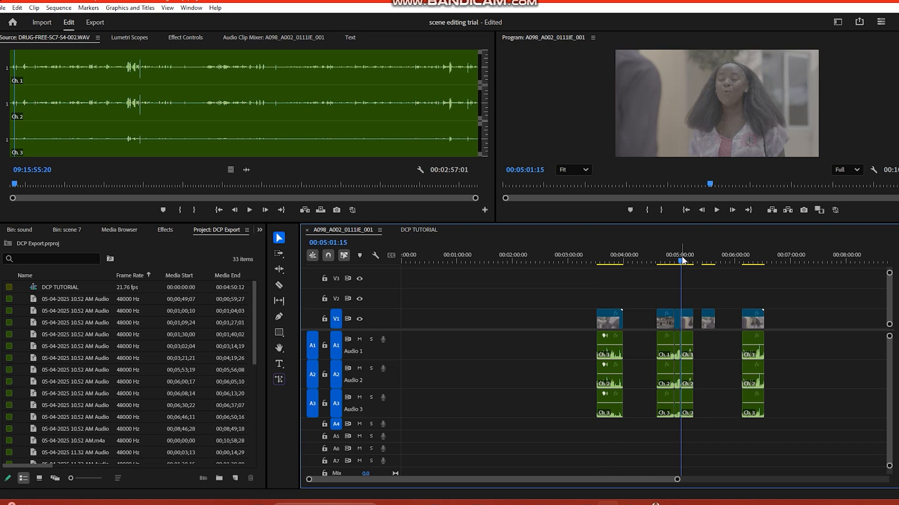
key(=)
key(=)
key(=)
key(space)
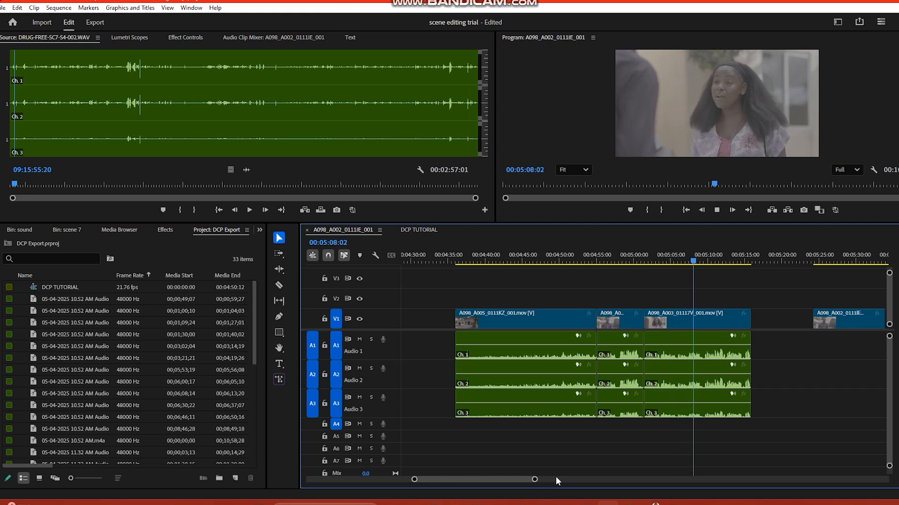
key(space)
drag(830, 314, 684, 307)
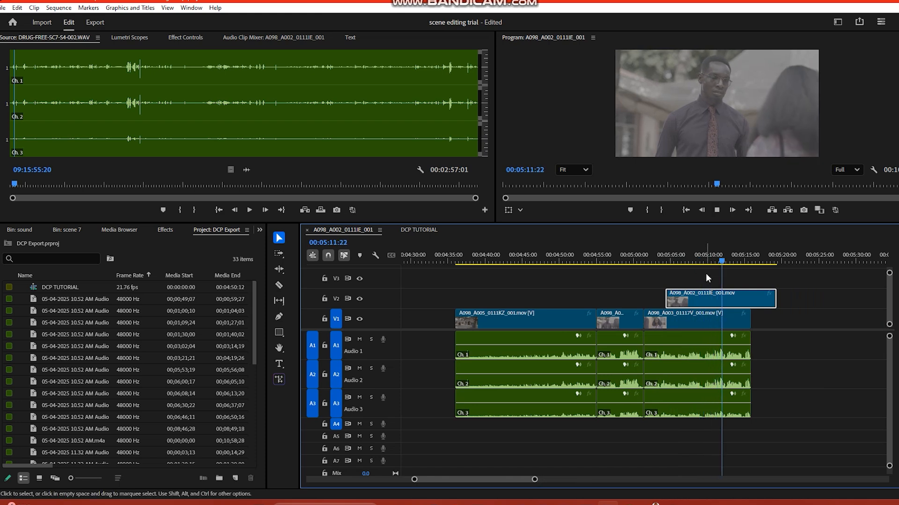
- Trim the start of the V2 A098_A002 piece to 00:05:12:17 and play across it
key(space)
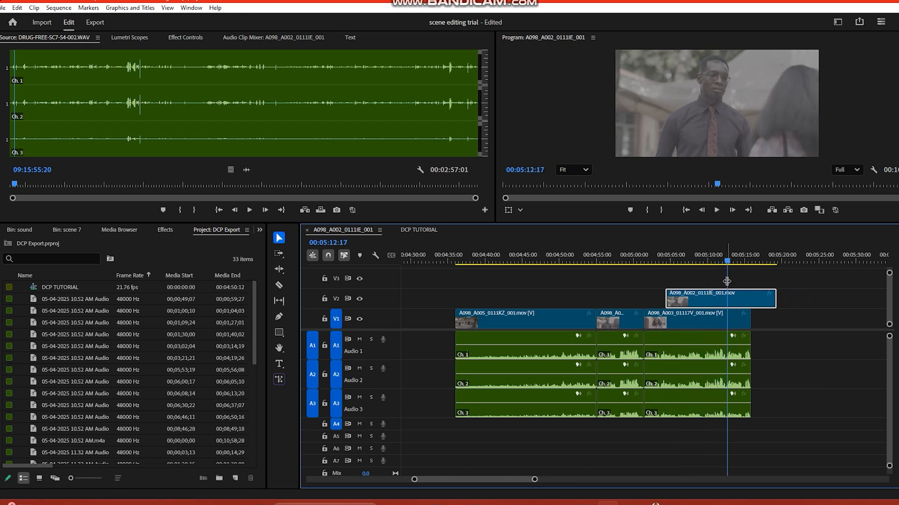
drag(669, 297, 725, 298)
key(space)
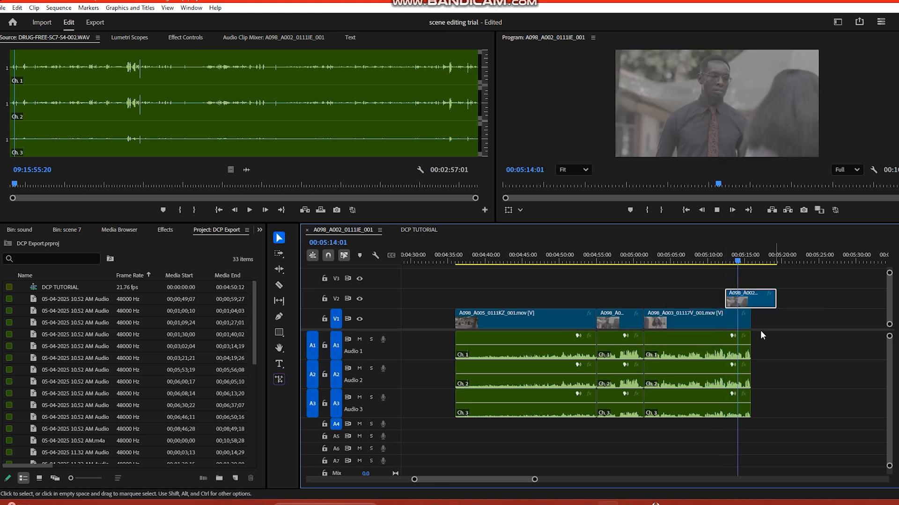
- Extend the A098_A003 close-up's end, fit the V2 reaction shot between about 00:05:10 and 00:05:14, and save the project
drag(751, 318, 813, 317)
key(space)
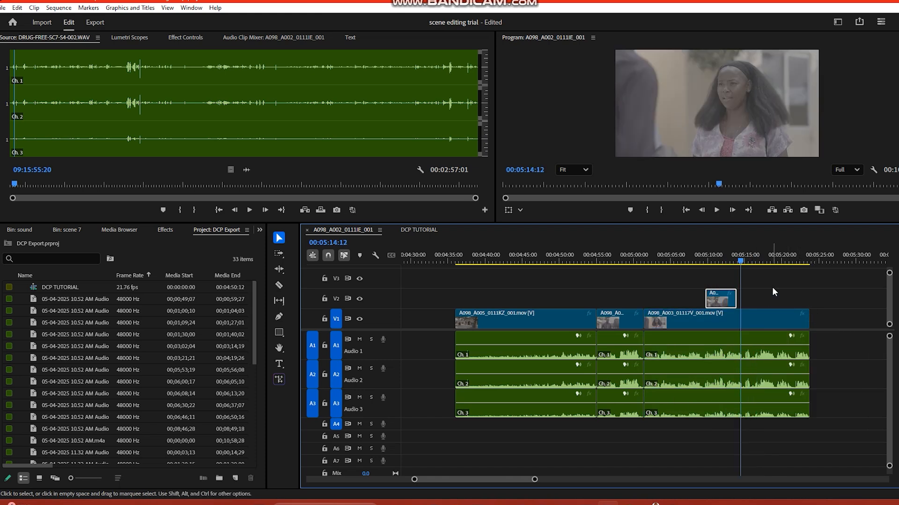
key(ctrl+s)
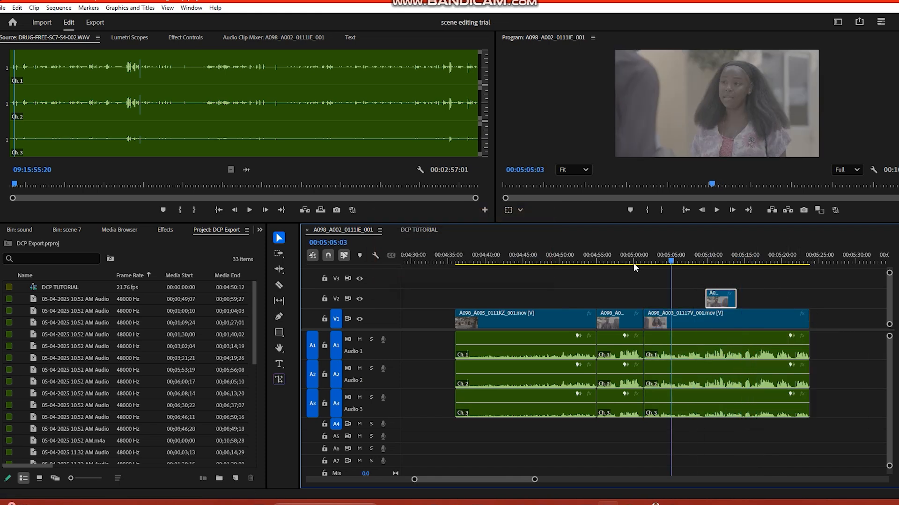
- Play the cuts full screen from about 00:04:59 through the V2 reaction shot and back to the A098_A003 close-up
drag(665, 263, 626, 265)
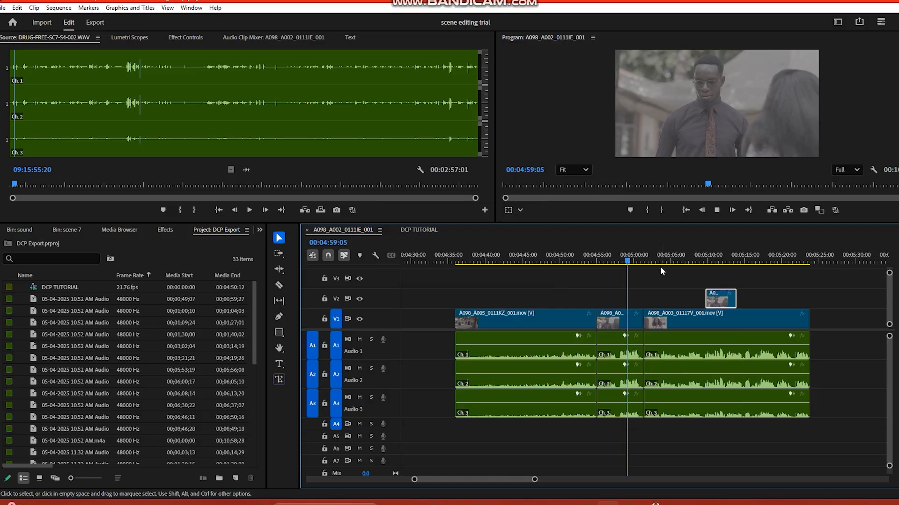
key(ctrl+grave)
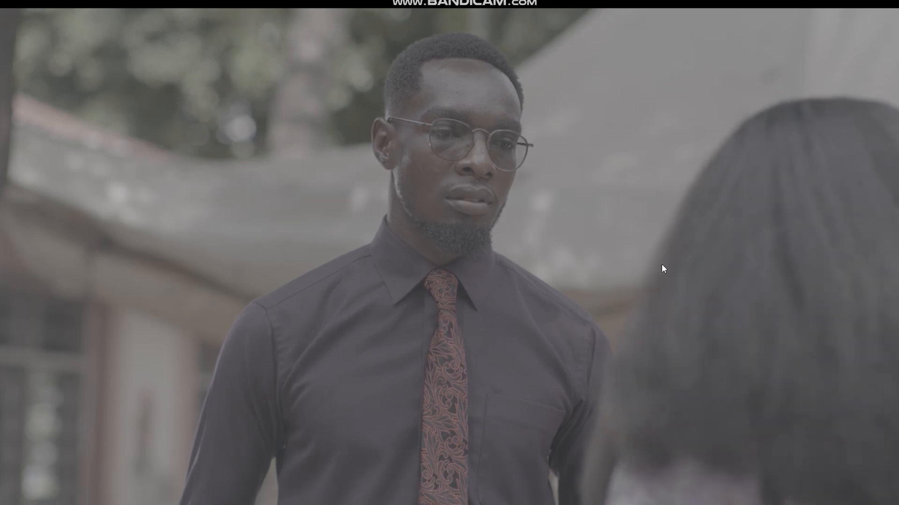
key(Escape)
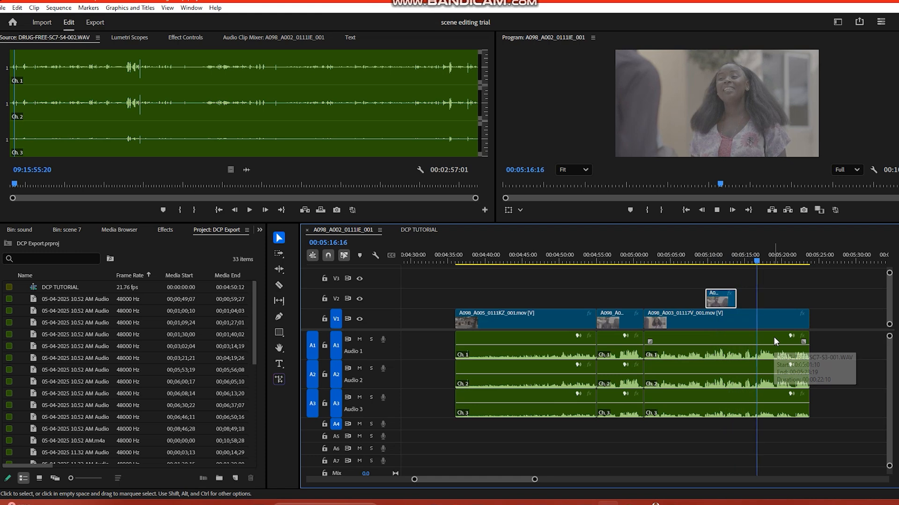
- Extend the A098_A003 close-up's end to about 00:05:32 and move the remaining A098_A002 clip, trimmed to start at 00:03:40:04, into the gap after it
drag(809, 319, 868, 317)
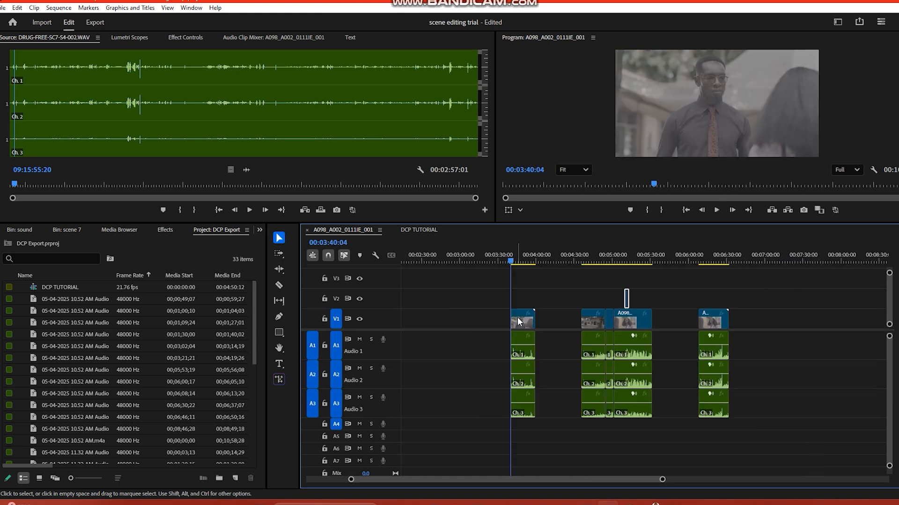
drag(518, 316, 670, 319)
- Play the A098_A003 close-up from about 00:05:23, trim its end to about 00:05:25 with the A098_A002 clip directly after it, and save the project
click(646, 260)
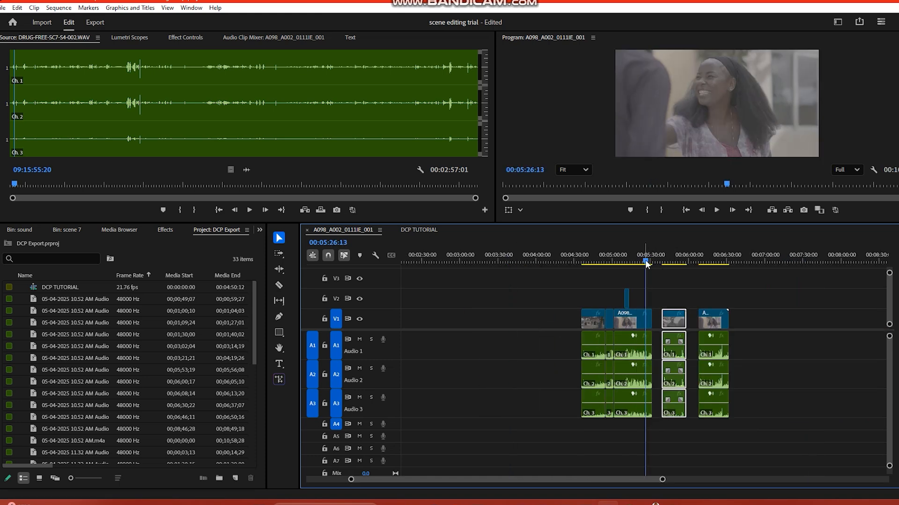
key(=)
key(=)
key(=)
drag(619, 276, 612, 278)
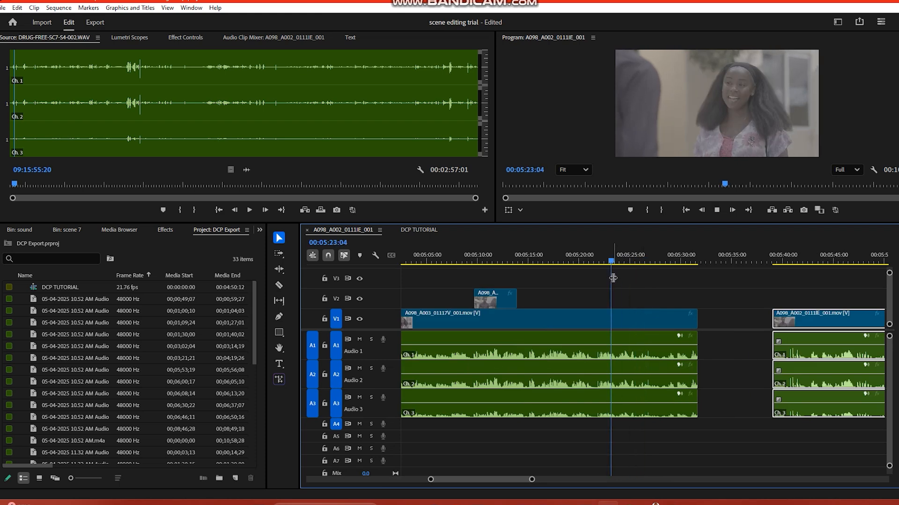
key(space)
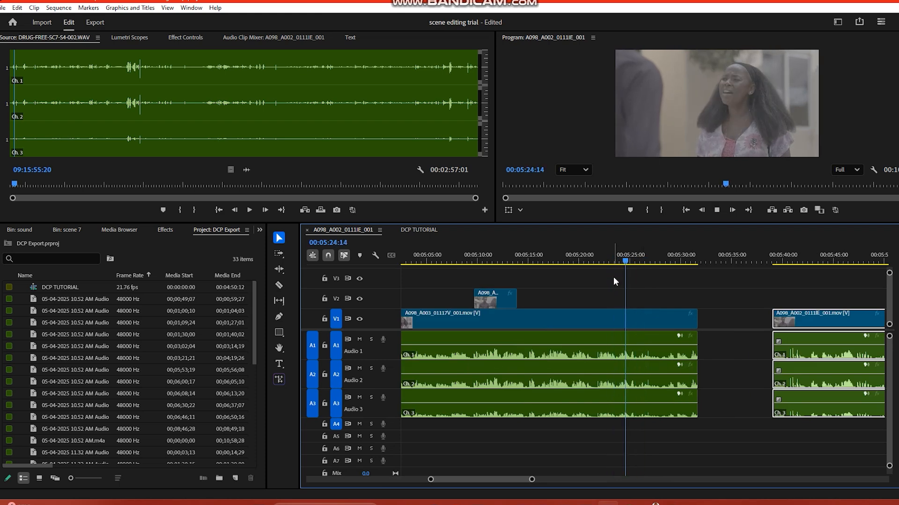
key(space)
drag(700, 317, 630, 320)
key(shift+k)
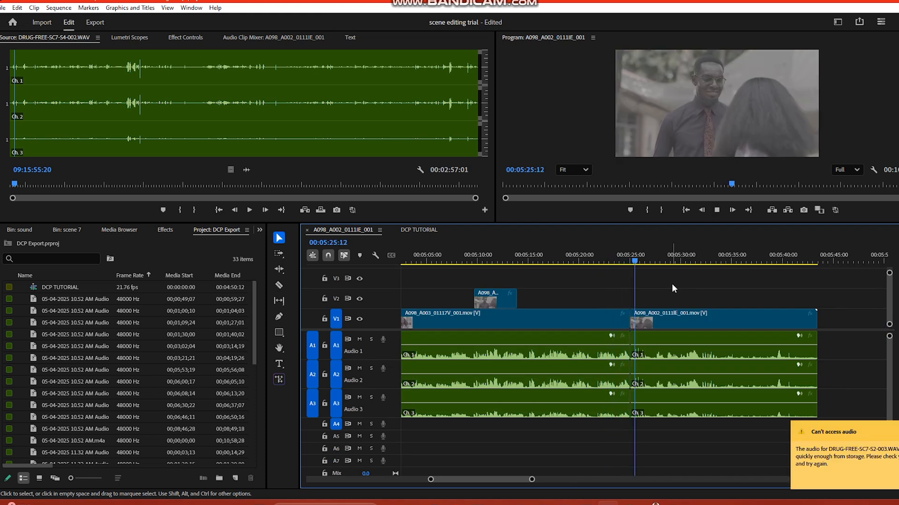
key(space)
key(ctrl+s)
- Dismiss the audio access warning, play on through the A098_A002 clip and shorten its end to about 00:05:35
click(692, 327)
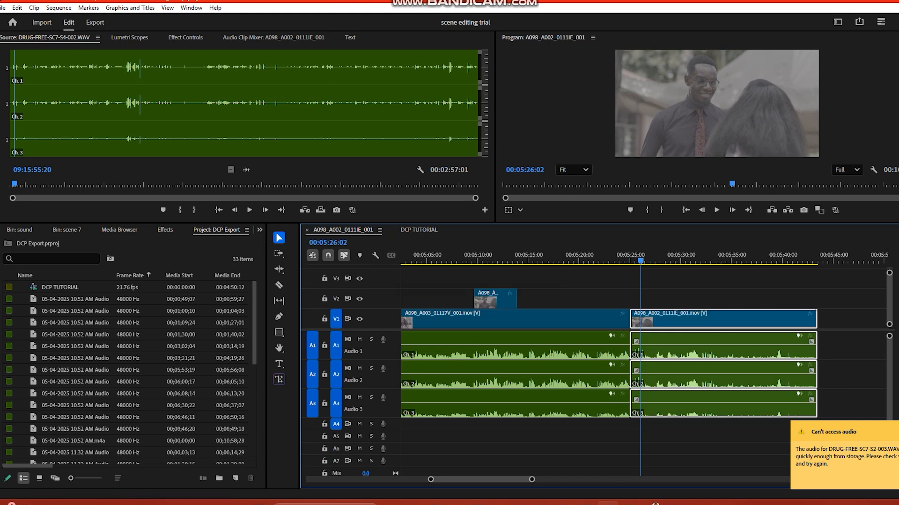
click(880, 455)
click(347, 50)
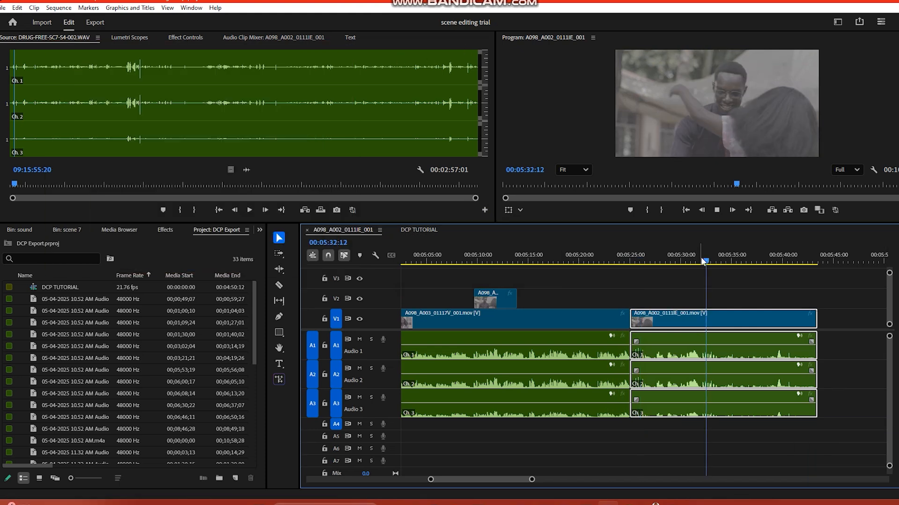
drag(705, 261, 775, 263)
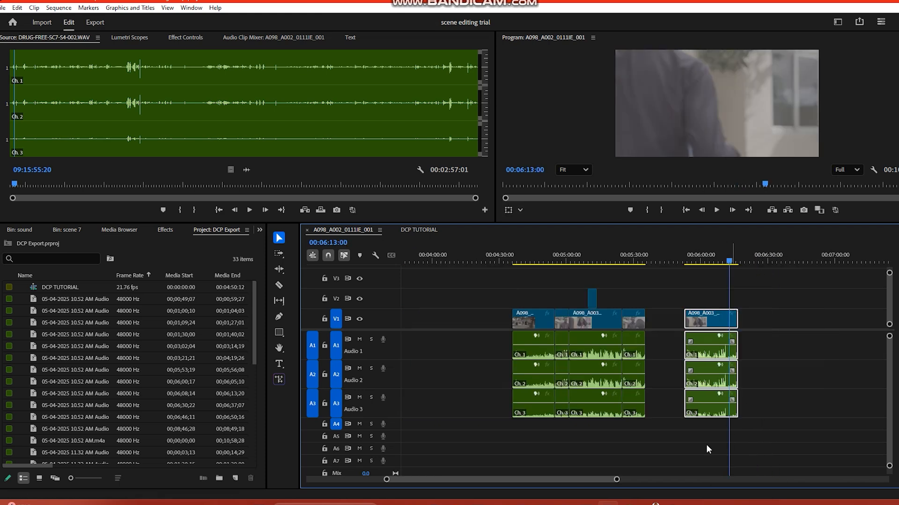
- Trim the A098_A005 wide shot's start to 00:09:47:13 and place it after the A098_A002 clip, with the remaining A098_A003 piece moved further along
drag(615, 479, 759, 336)
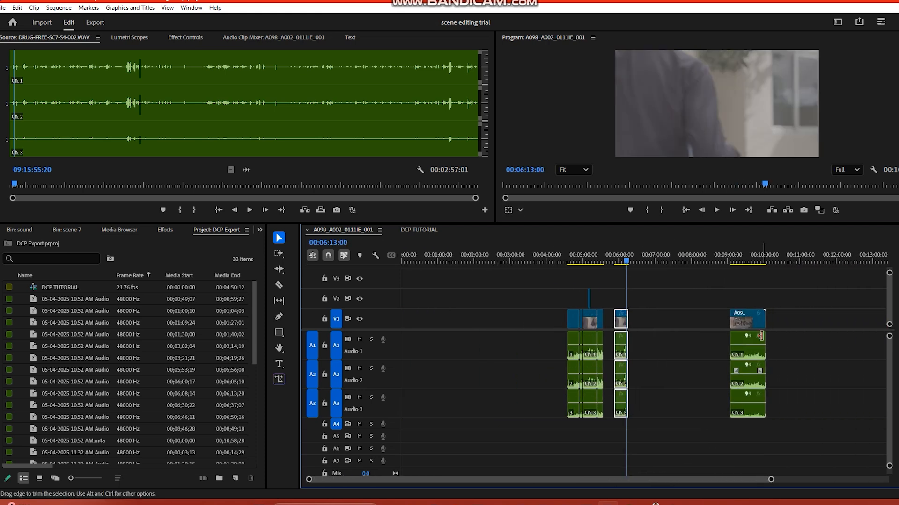
drag(748, 260, 758, 267)
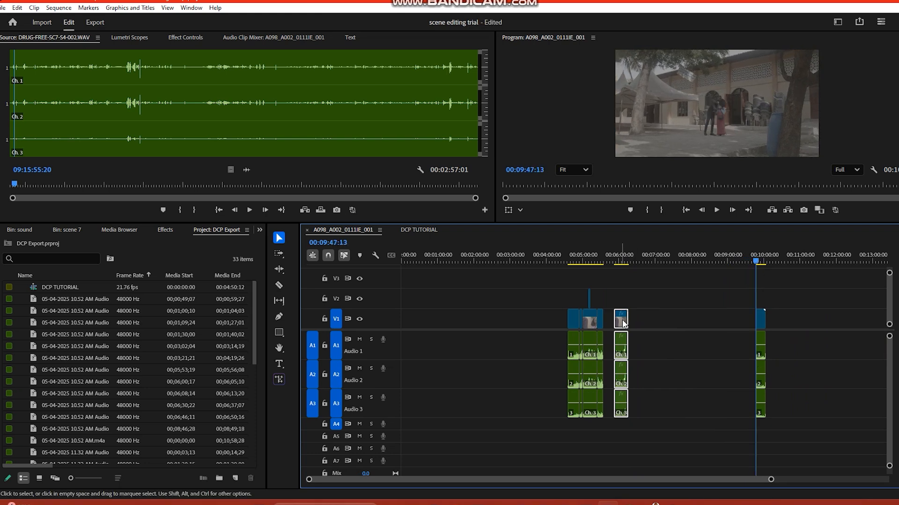
mouse_move(623, 322)
mouse_down()
mouse_move(744, 319)
mouse_move(610, 321)
mouse_up()
click(606, 263)
drag(607, 263, 603, 267)
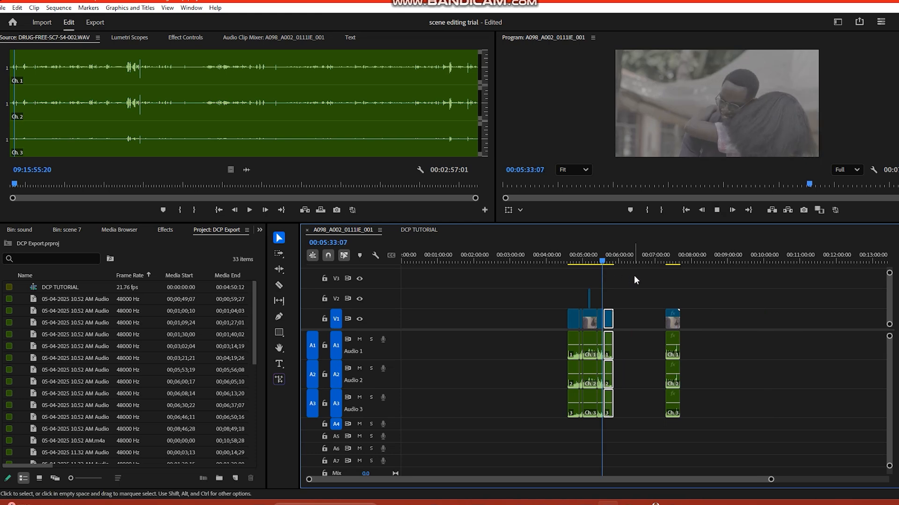
- Trim the end of the A098_A002 clip to 00:05:33:11 and close the gap before the A098_A005 wide shot
key(space)
key(equal)
key(equal)
key(equal)
key(equal)
key(equal)
drag(648, 263, 628, 285)
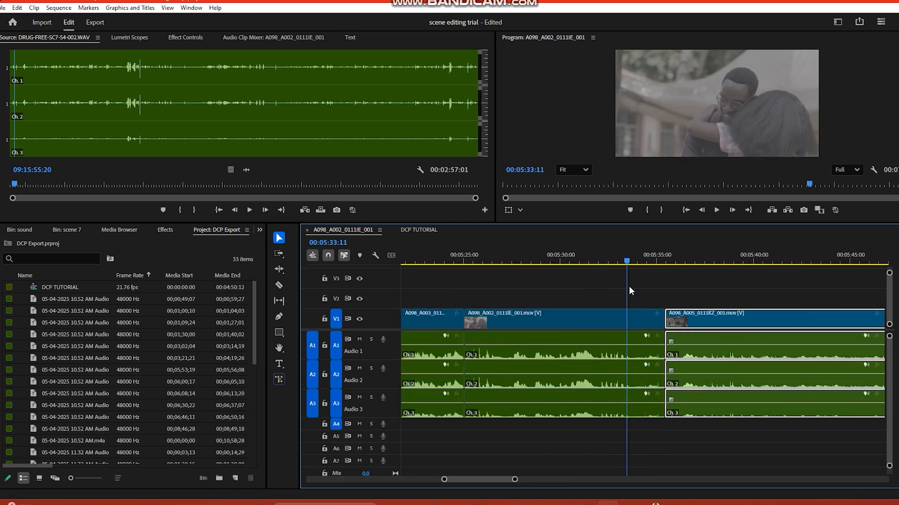
drag(662, 321, 628, 324)
mouse_move(678, 261)
mouse_down()
mouse_move(689, 266)
mouse_move(671, 275)
mouse_up()
click(668, 320)
right_click(647, 319)
click(674, 327)
- Save the project and play the cut from the A098_A002 clip into the wide shot full screen, starting at 00:05:30:04
click(629, 261)
drag(629, 261, 564, 280)
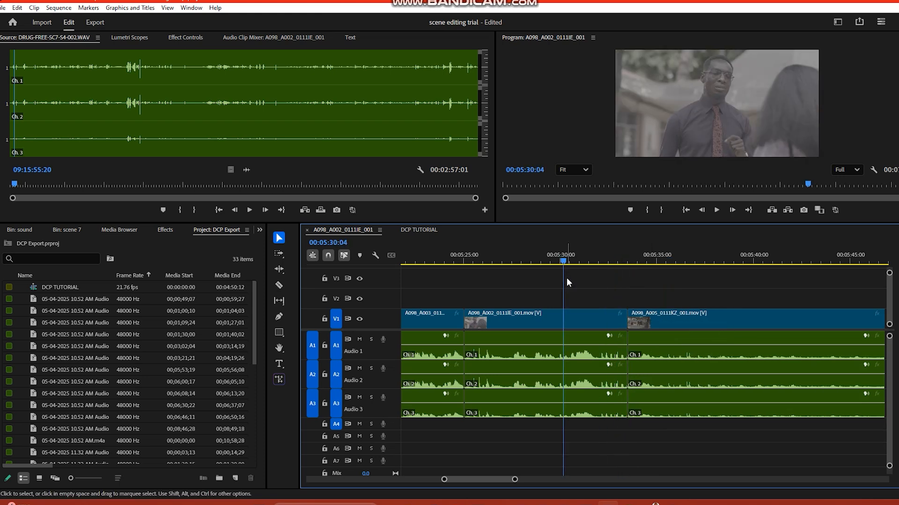
key(ctrl+s)
key(ctrl+grave)
key(space)
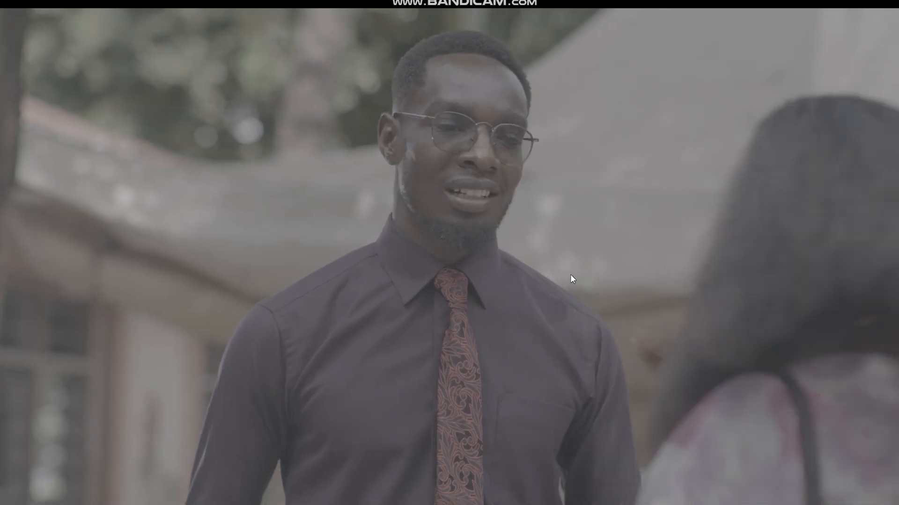